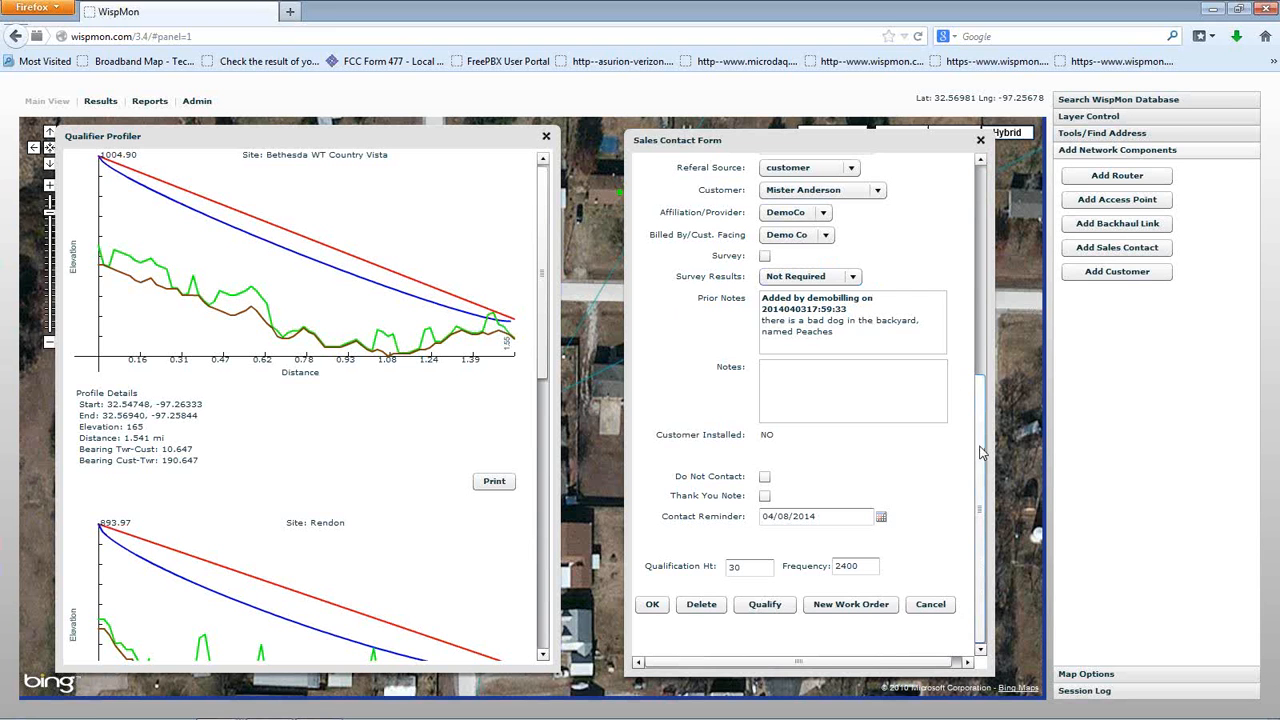
# Close the elevation profile panel and Sales Contact Form, and open the database search options
pyautogui.moveTo(982, 452); pyautogui.dragTo(982, 510)
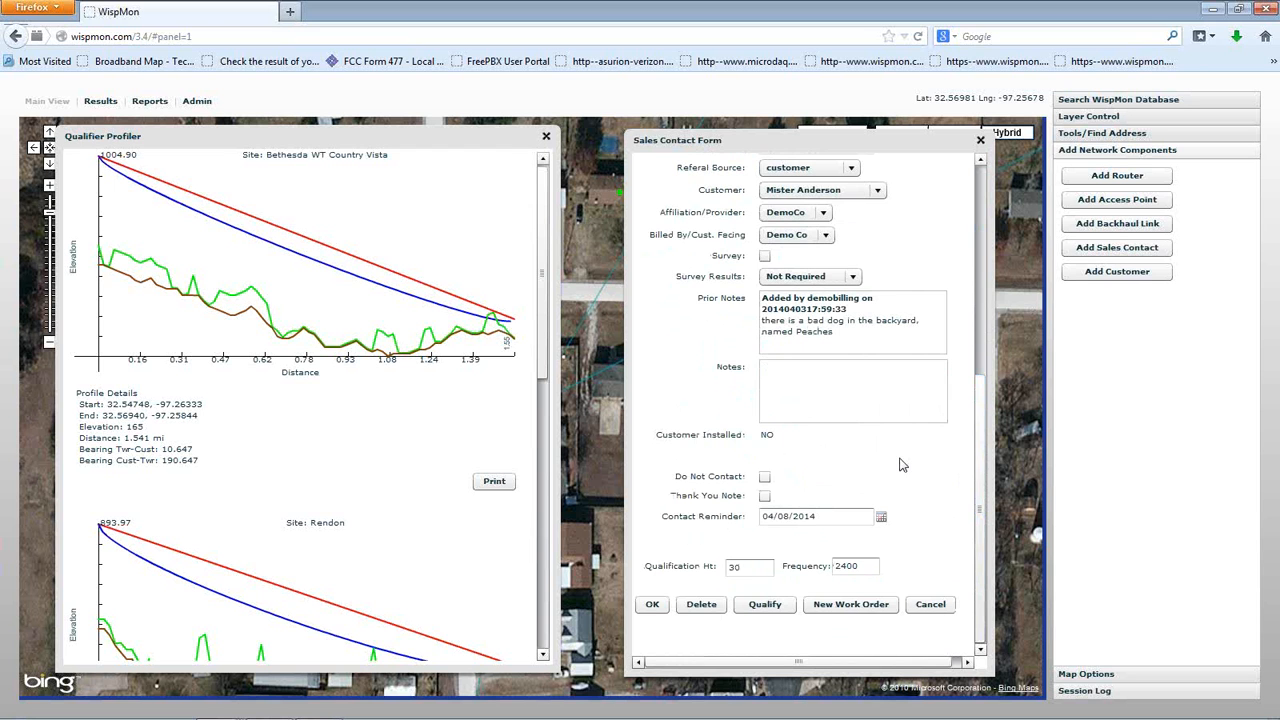
pyautogui.click(546, 137)
pyautogui.moveTo(817, 139); pyautogui.dragTo(617, 134)
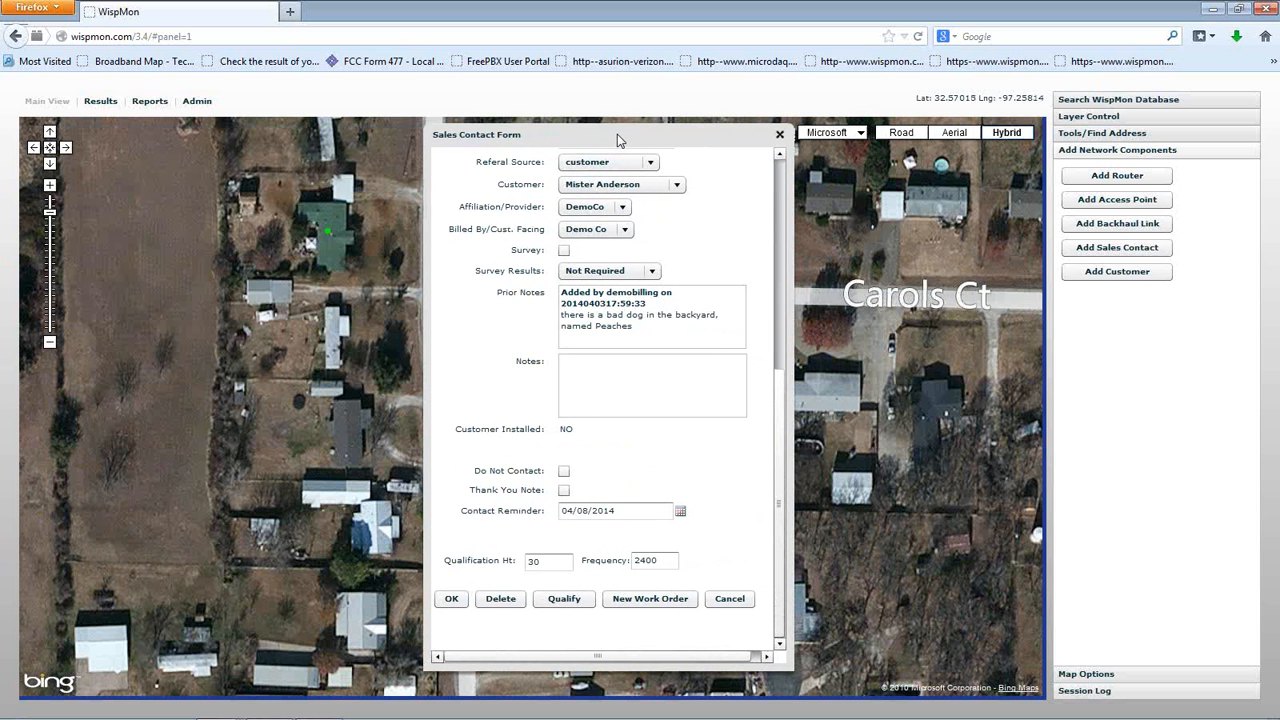
pyautogui.moveTo(782, 420); pyautogui.dragTo(723, 186)
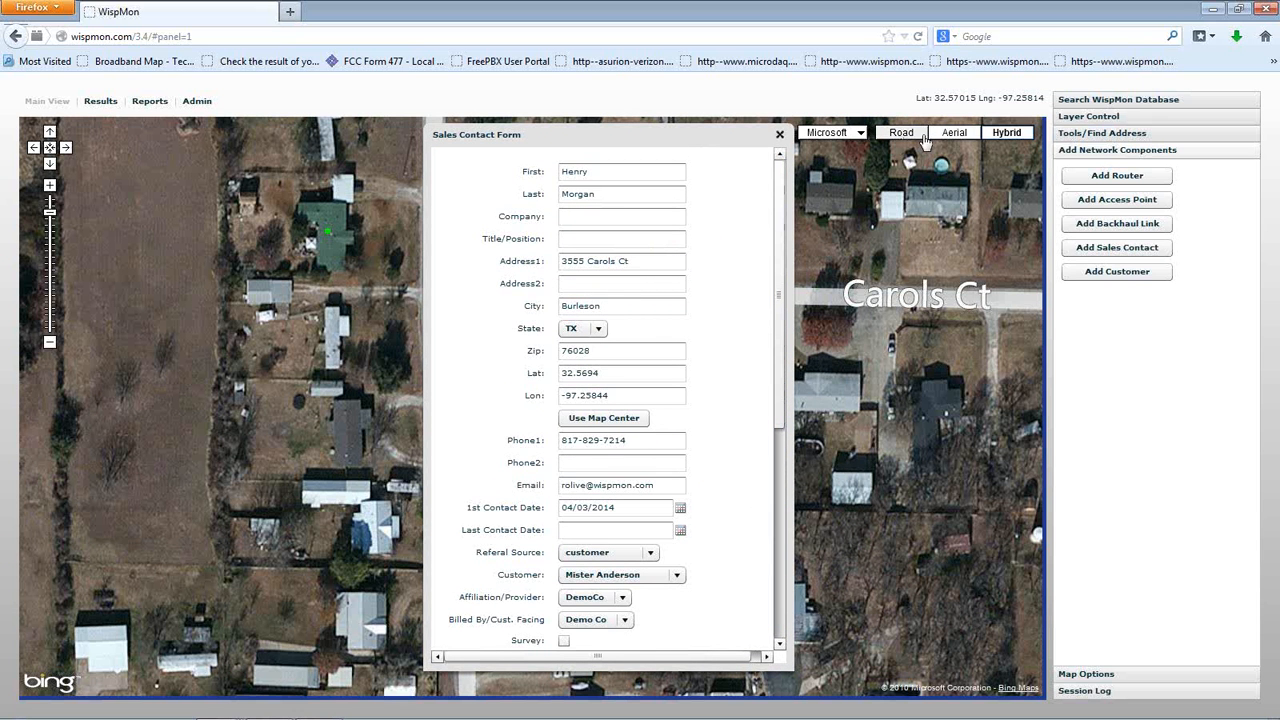
pyautogui.click(1115, 101)
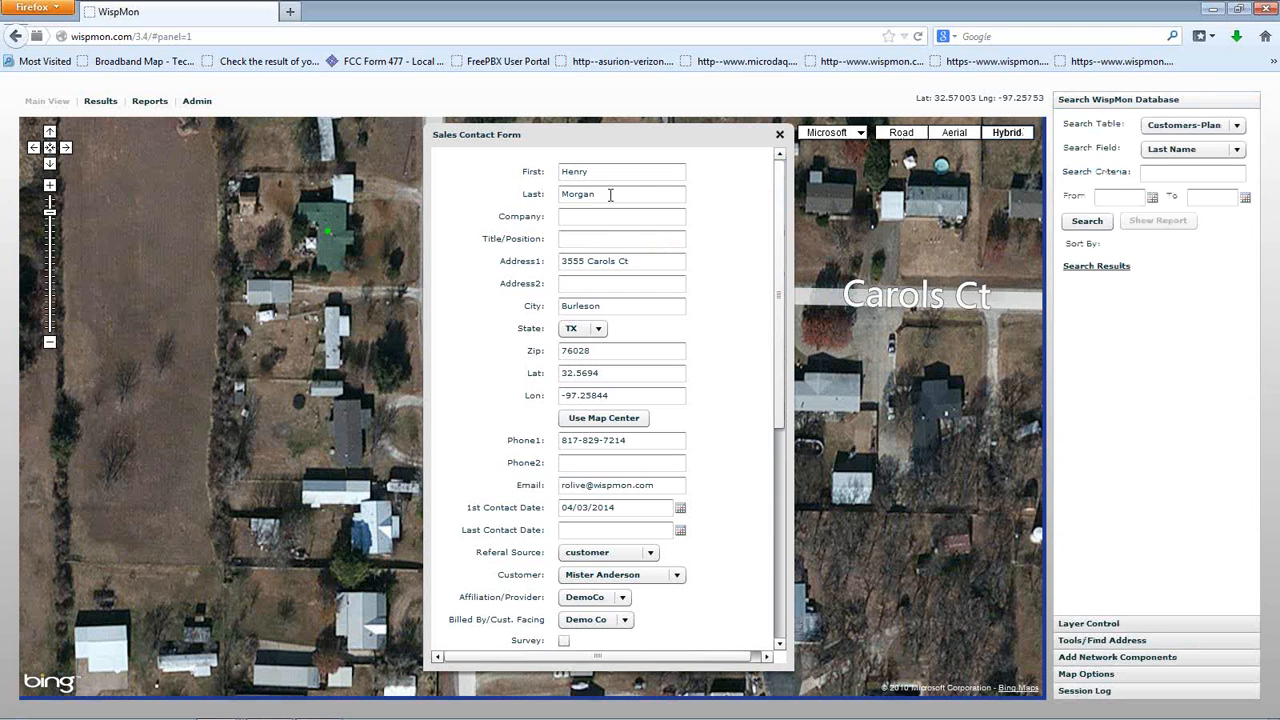
pyautogui.click(780, 134)
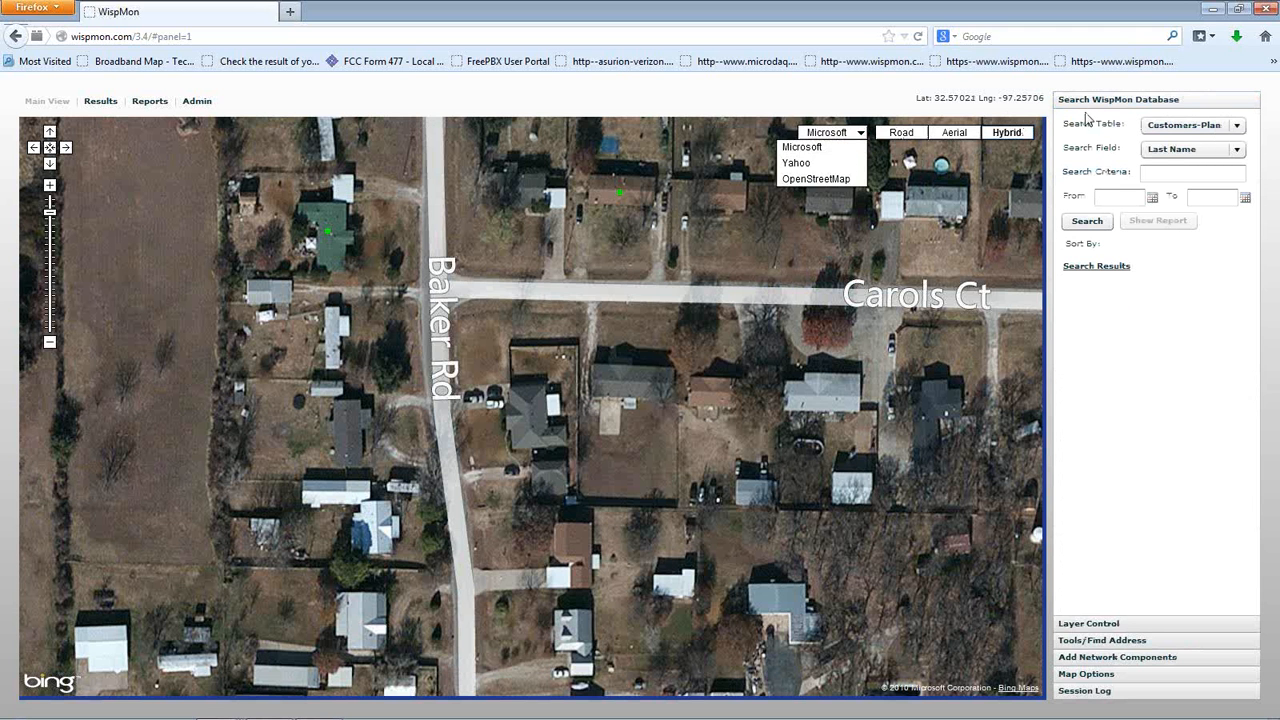
# Search the Sales table by the customer's last name and open the single matching contact
pyautogui.click(1196, 124)
pyautogui.scroll(-1, 1190, 170)
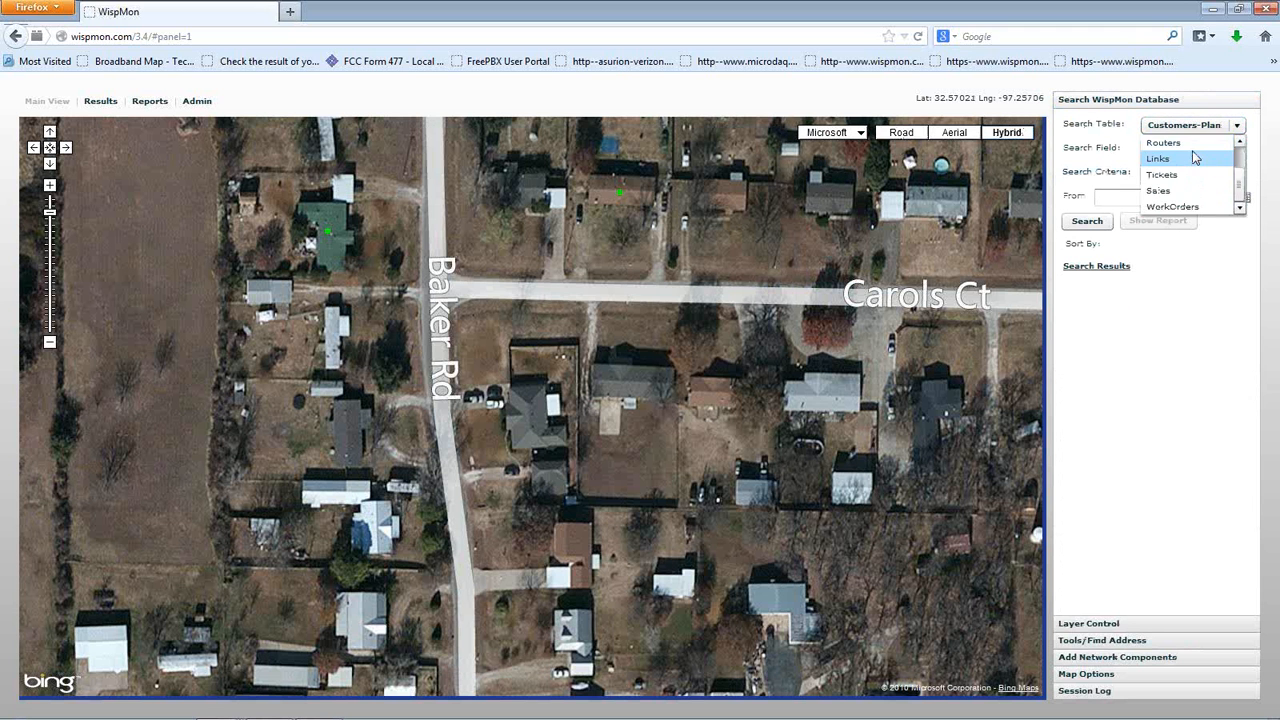
pyautogui.click(1185, 190)
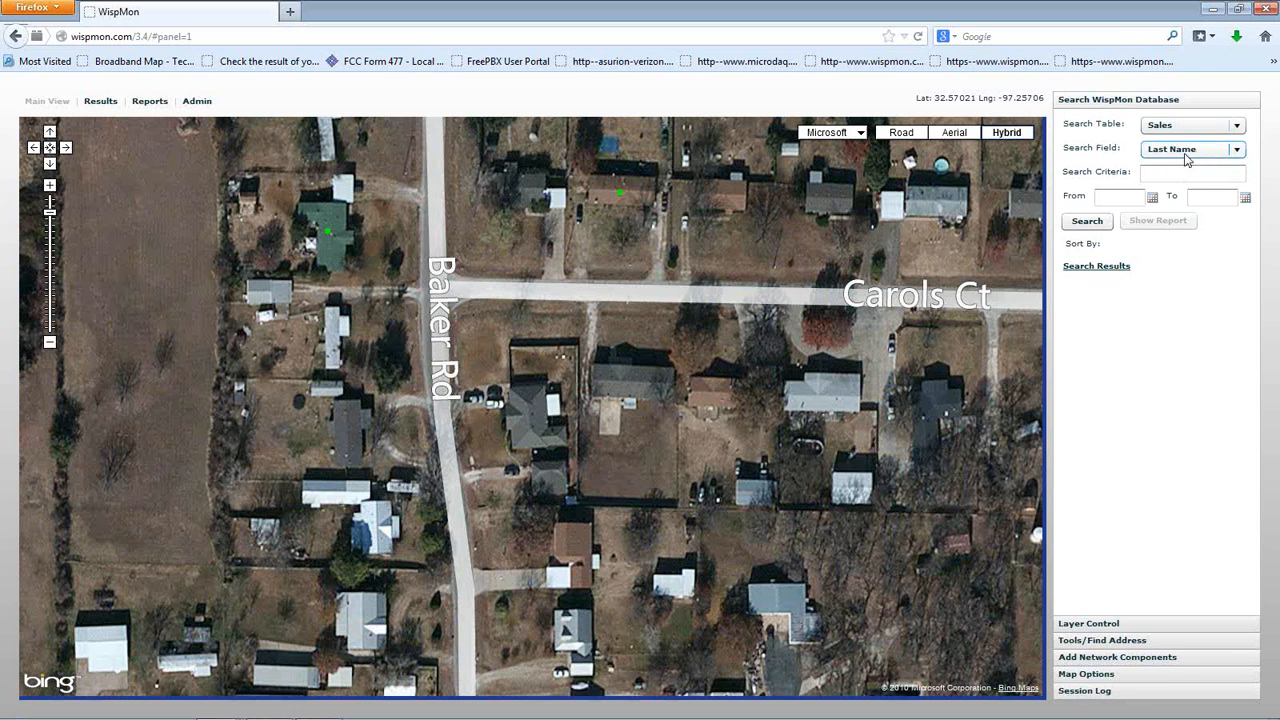
pyautogui.click(1177, 179)
pyautogui.write('Morgan')
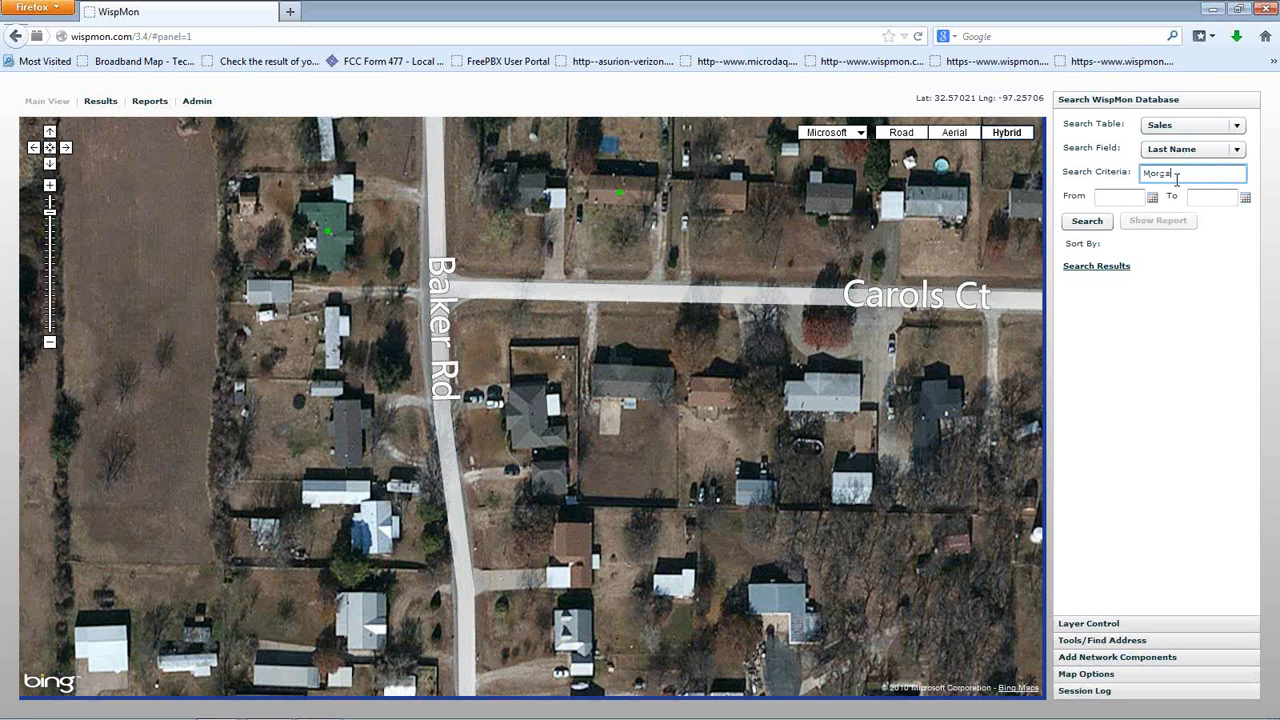
pyautogui.press('Return')
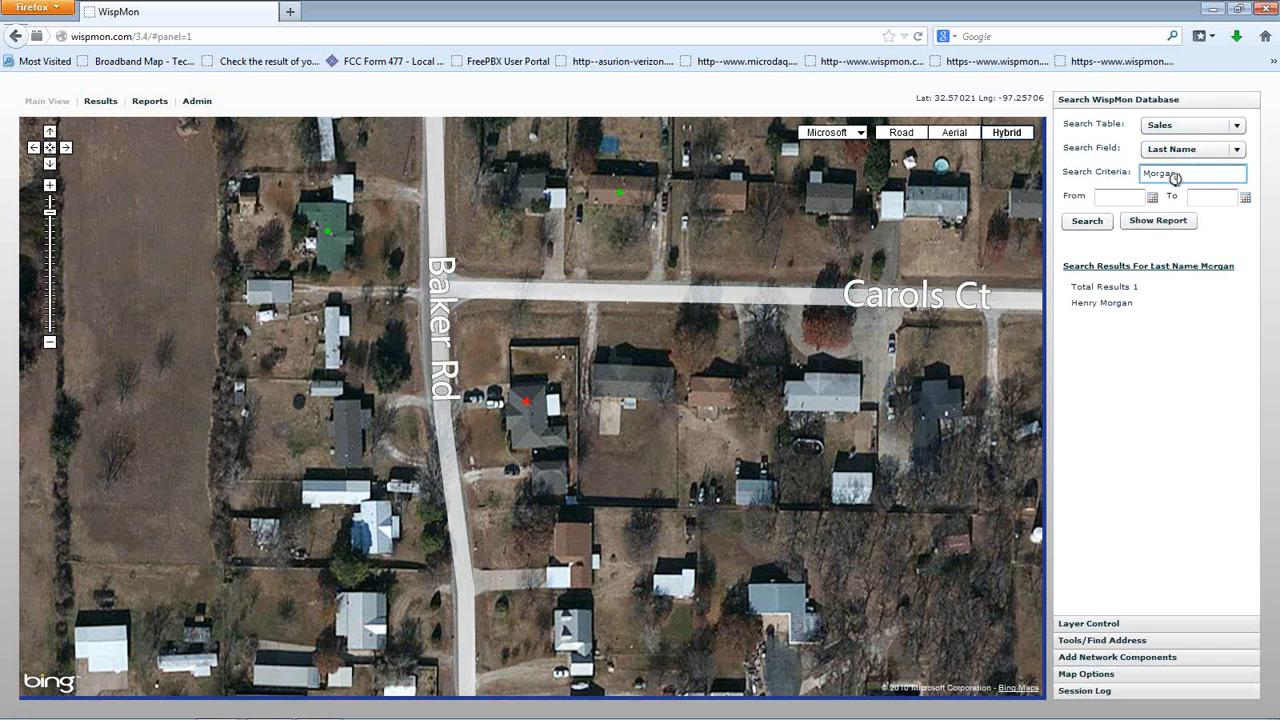
pyautogui.click(1107, 304)
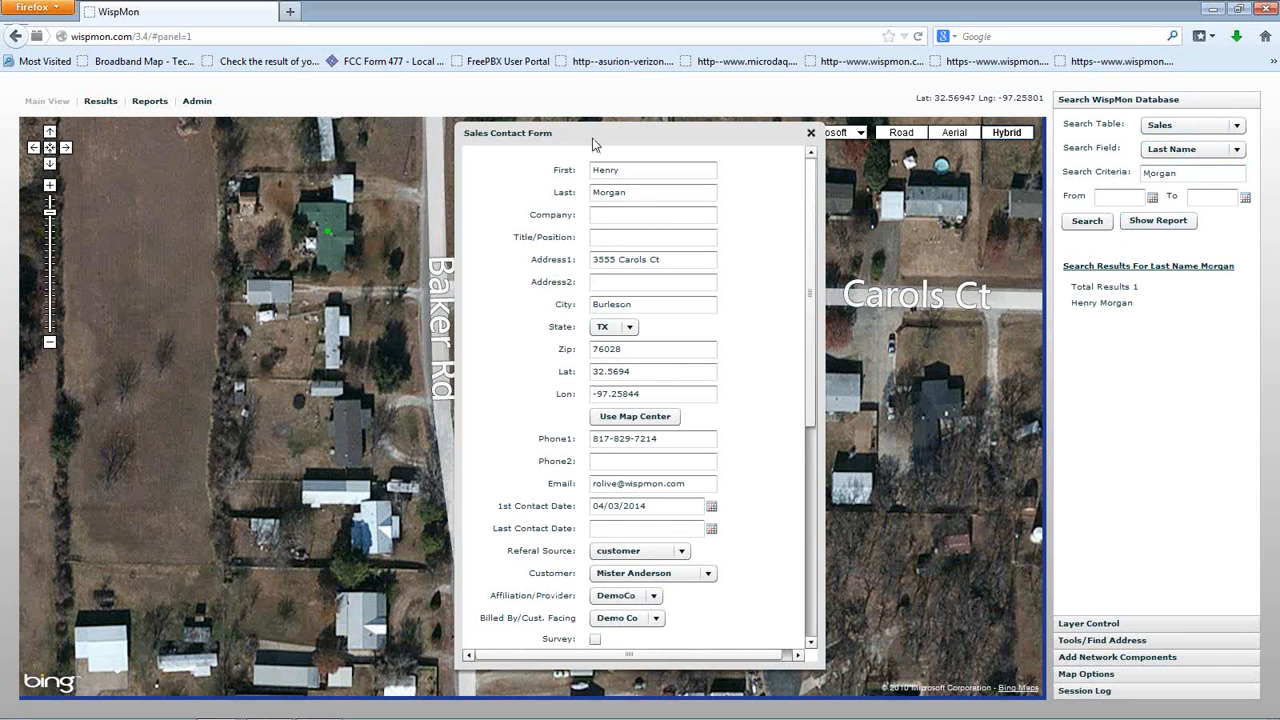
# Reopen the customer's Sales Contact Form from the map marker and start a New Install work order
pyautogui.moveTo(592, 143); pyautogui.dragTo(736, 144)
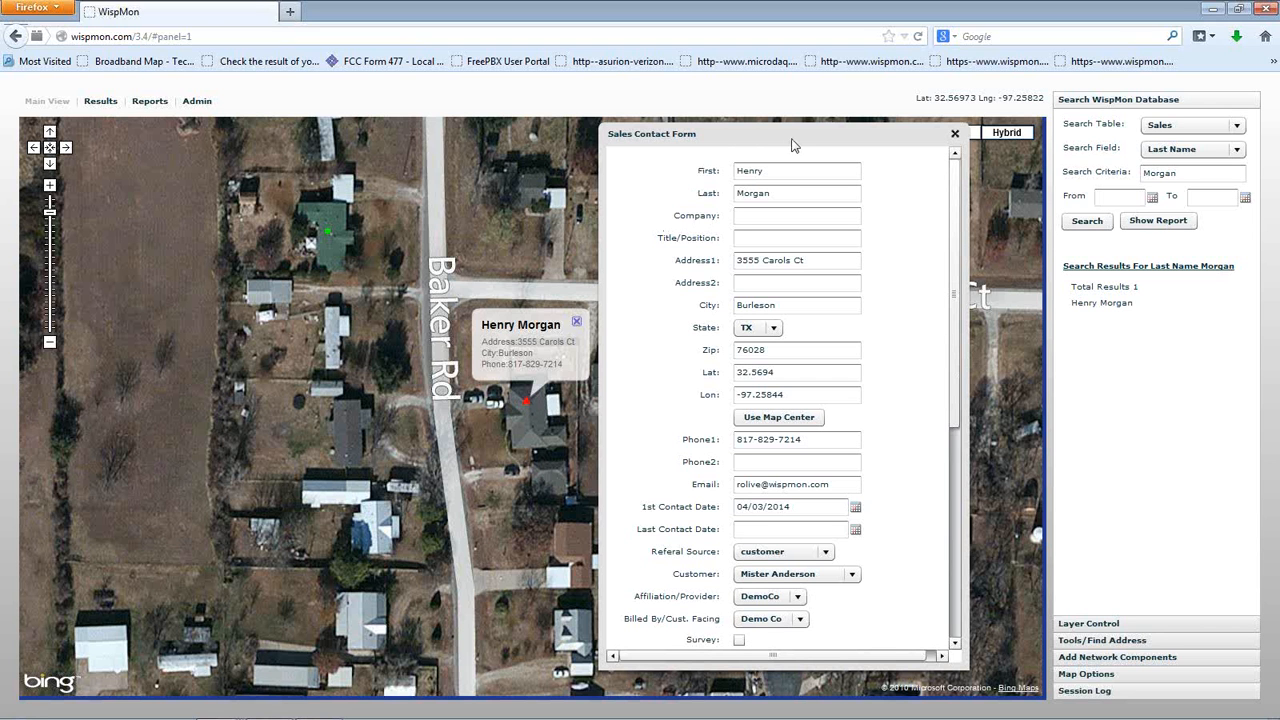
pyautogui.click(955, 134)
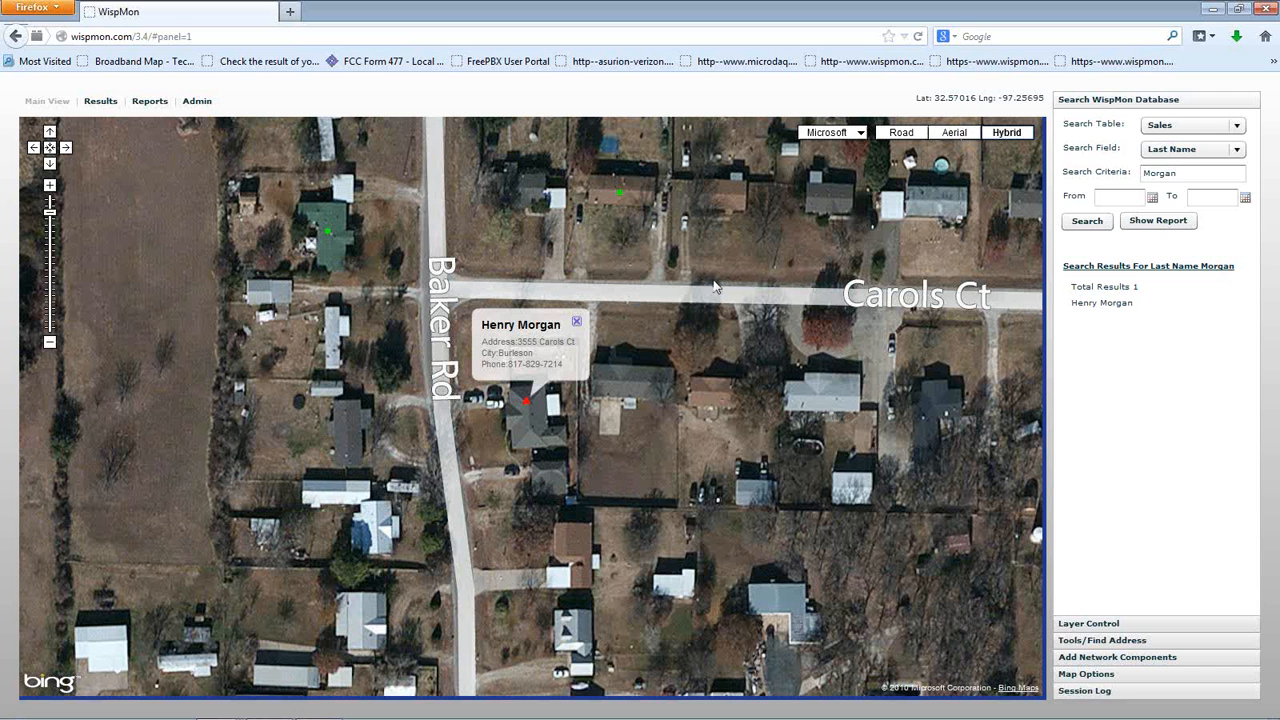
pyautogui.click(527, 406)
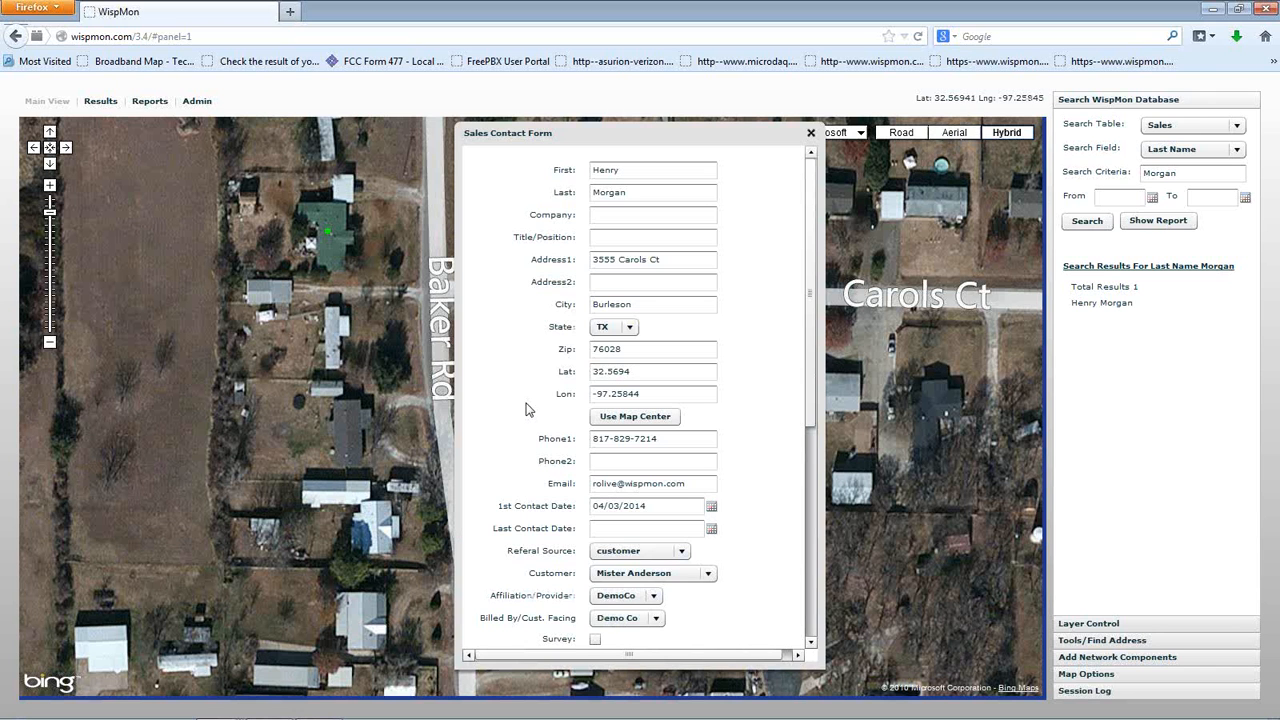
pyautogui.moveTo(652, 141); pyautogui.dragTo(615, 130)
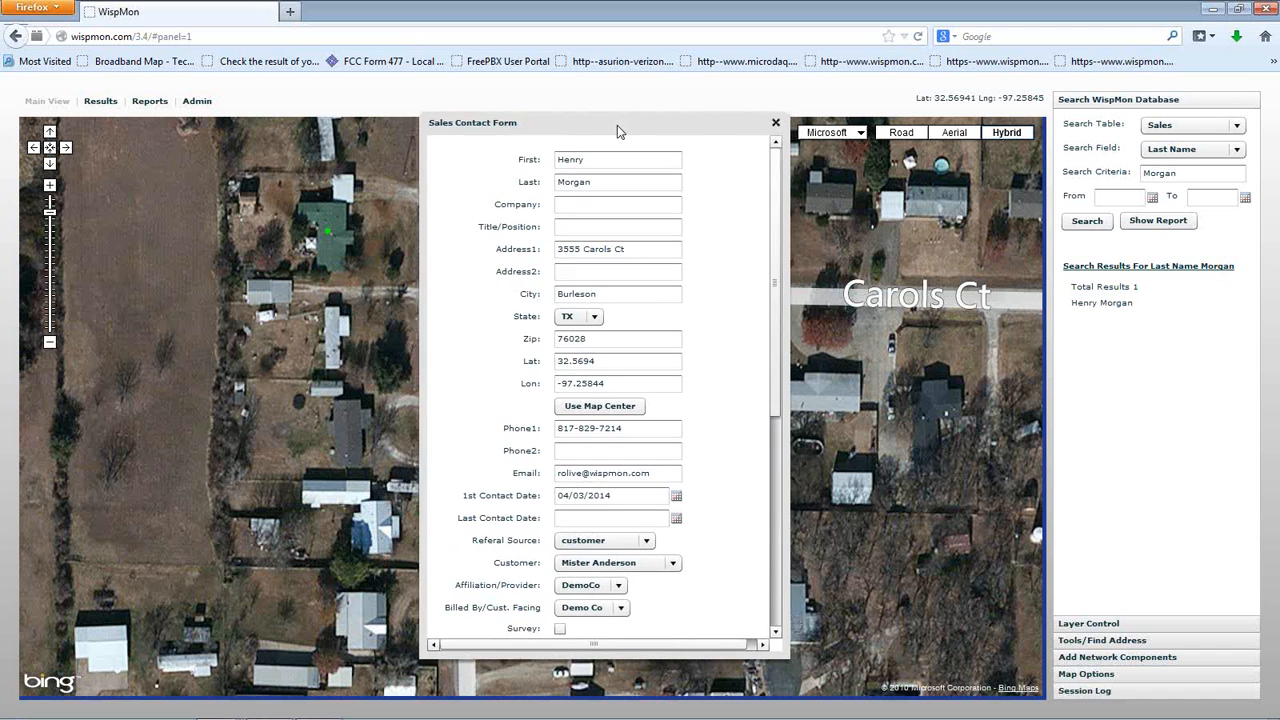
pyautogui.scroll(-5, 770, 224)
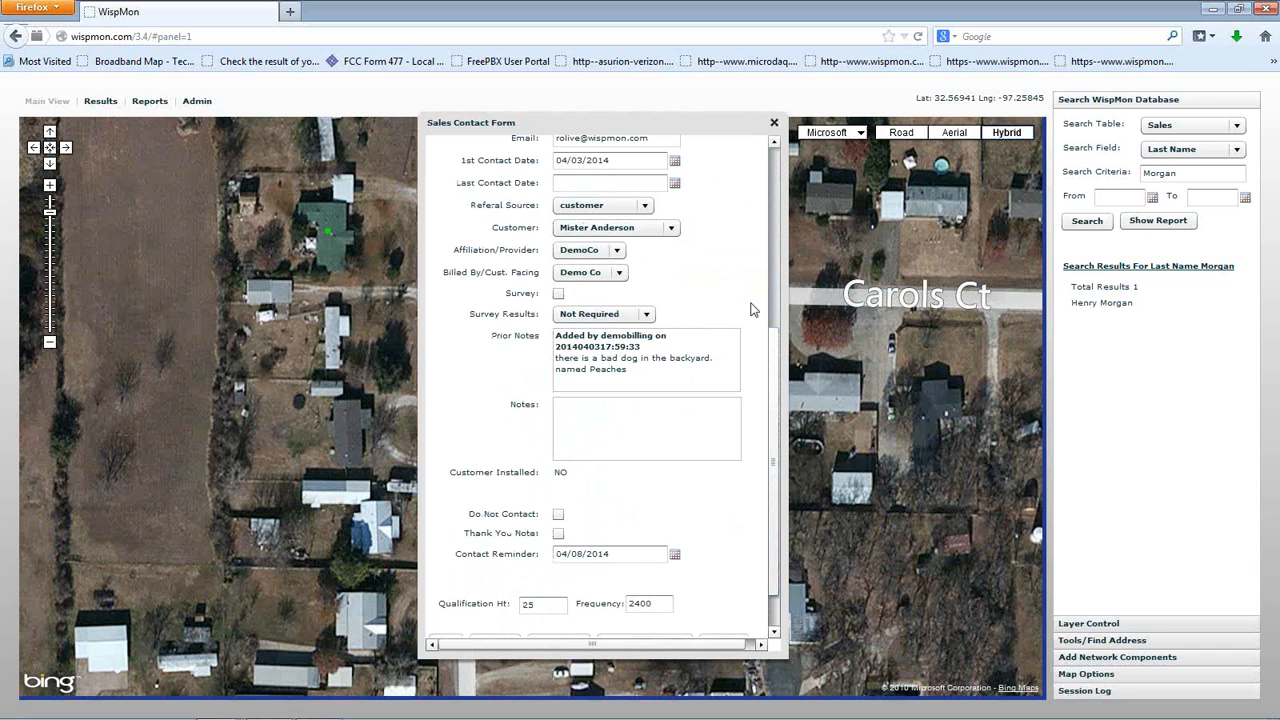
pyautogui.scroll(-1, 775, 400)
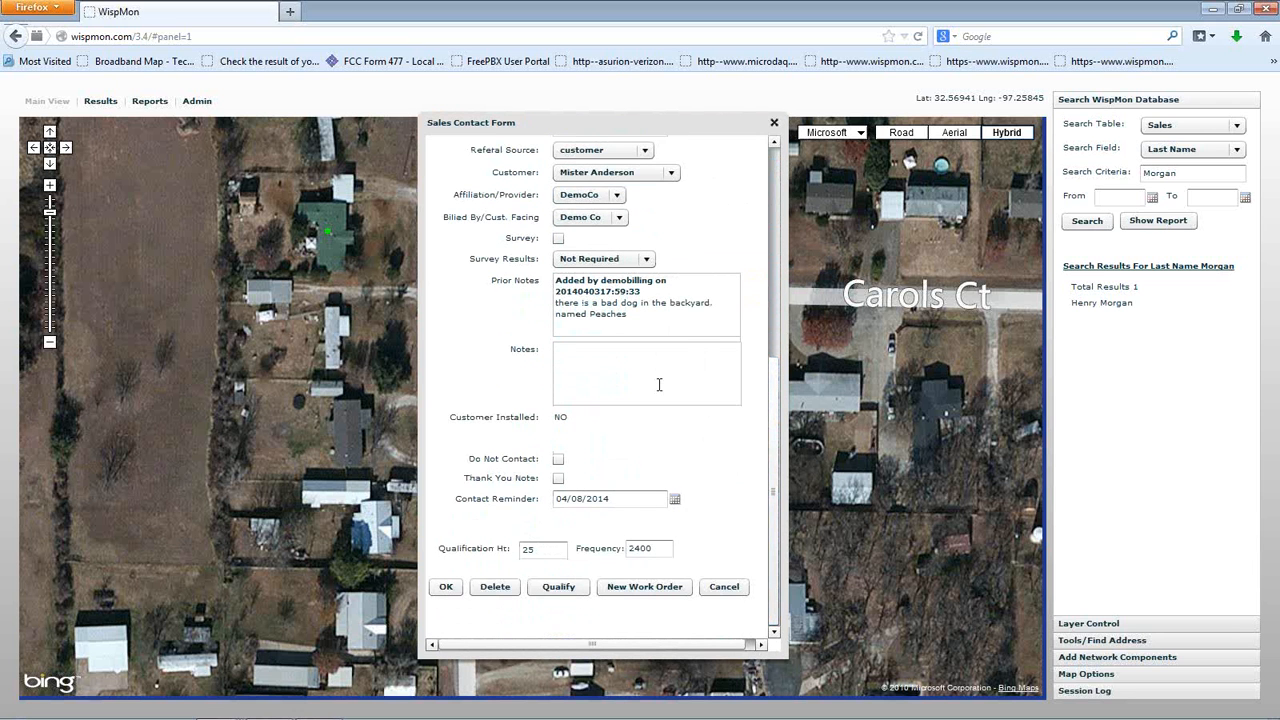
pyautogui.click(641, 590)
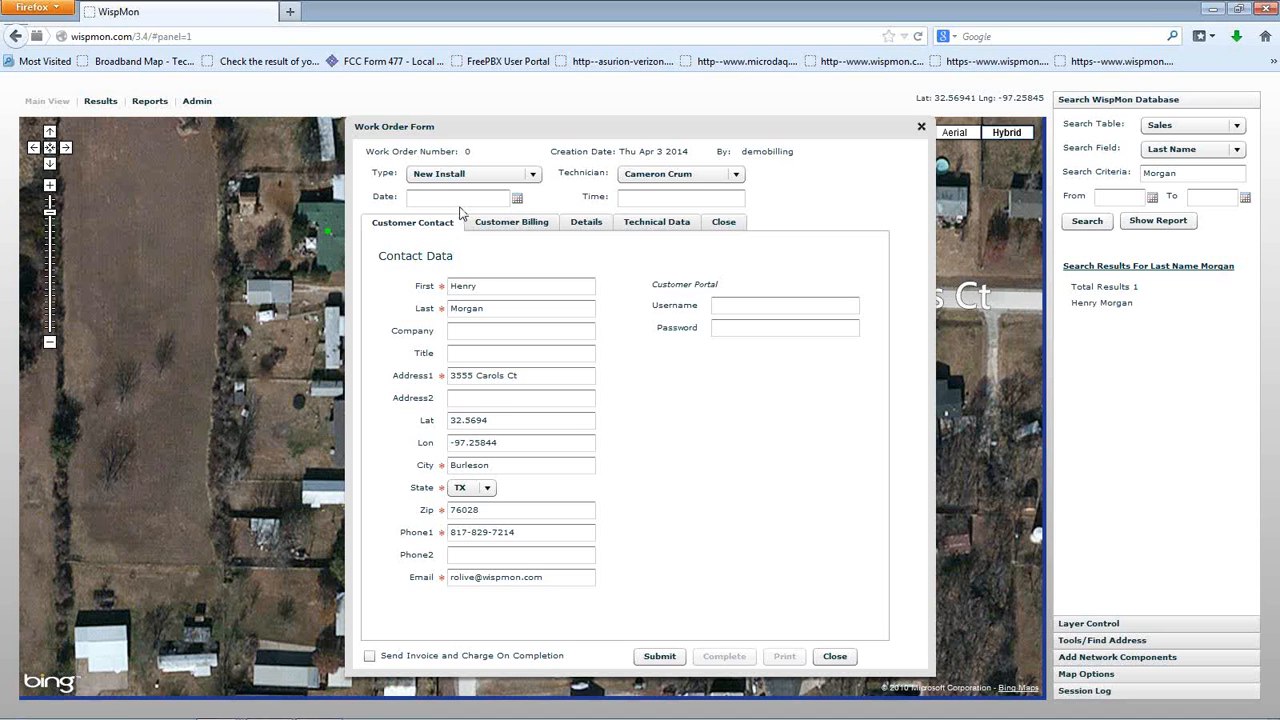
# Schedule the work for 04/04/2014 at 8:30am and assign the second technician
pyautogui.click(517, 198)
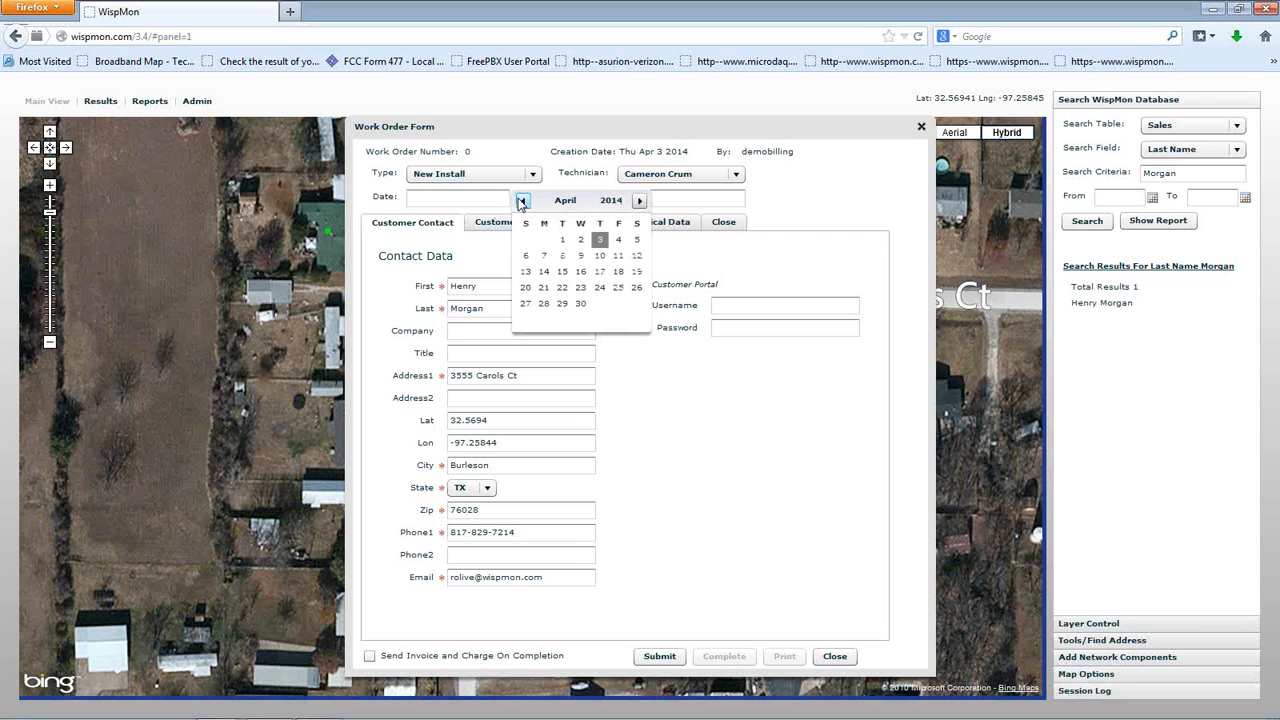
pyautogui.click(619, 240)
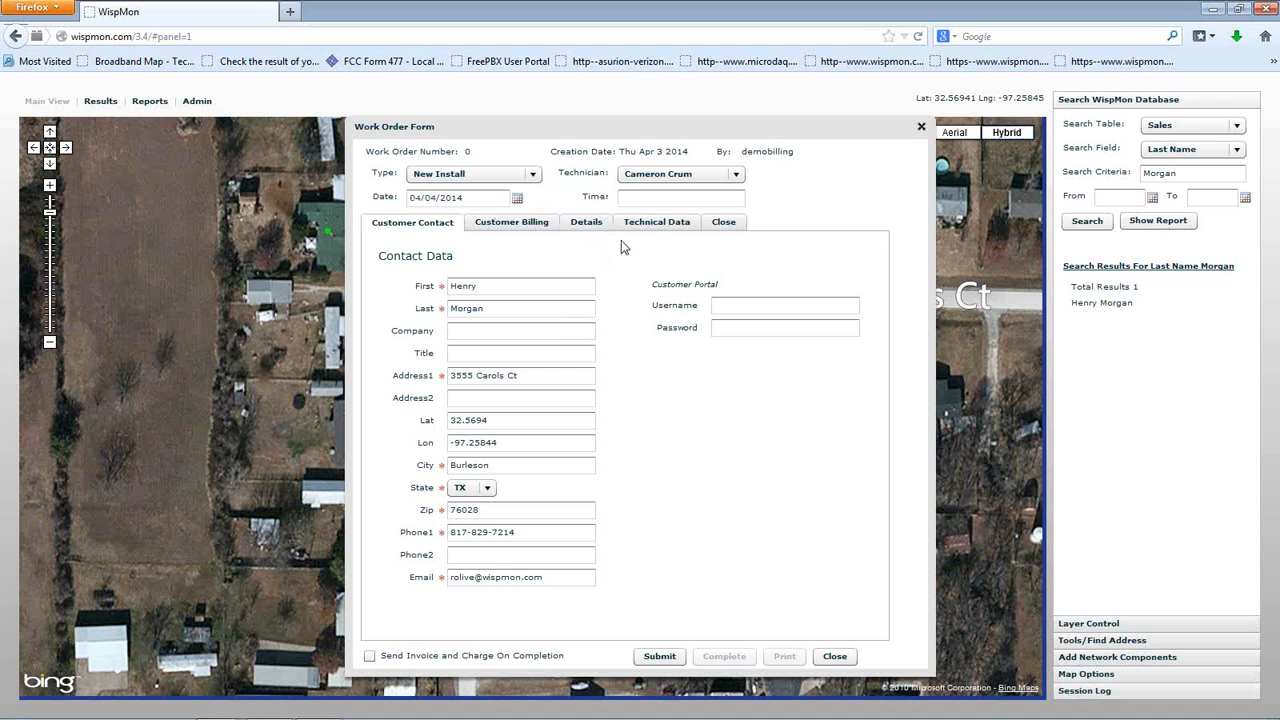
pyautogui.click(637, 199)
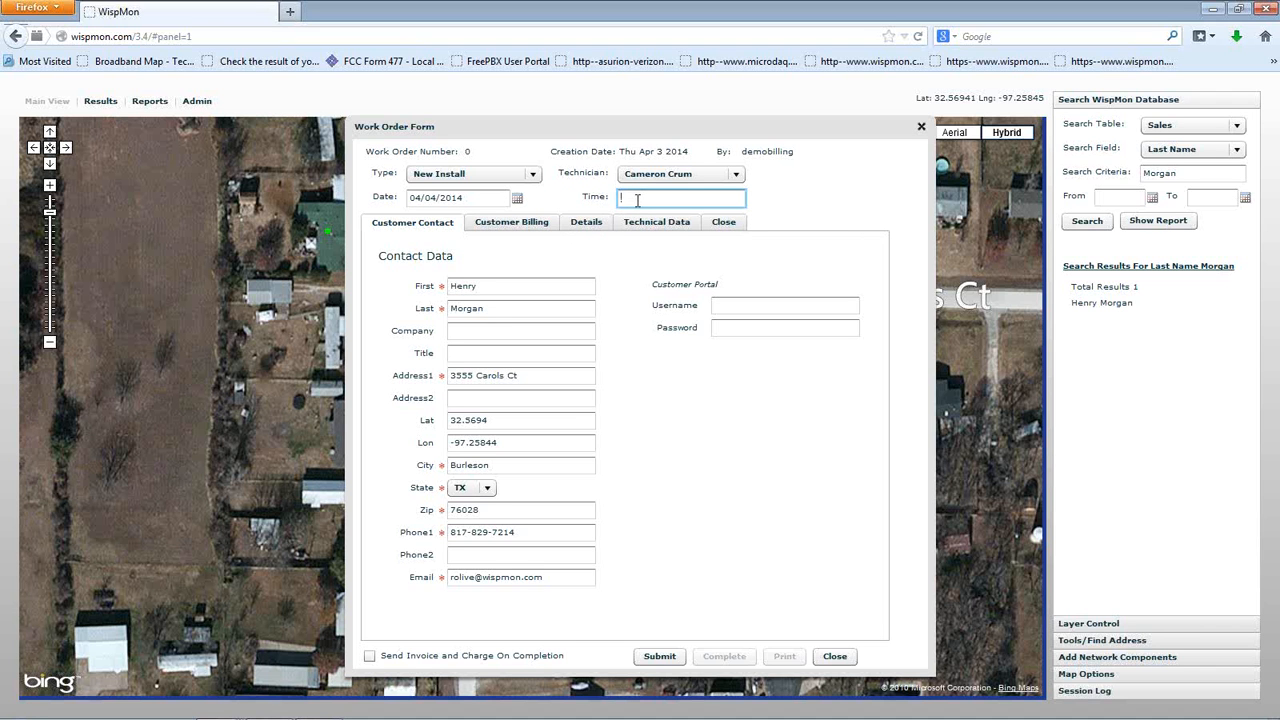
pyautogui.write('8:30am')
pyautogui.click(698, 177)
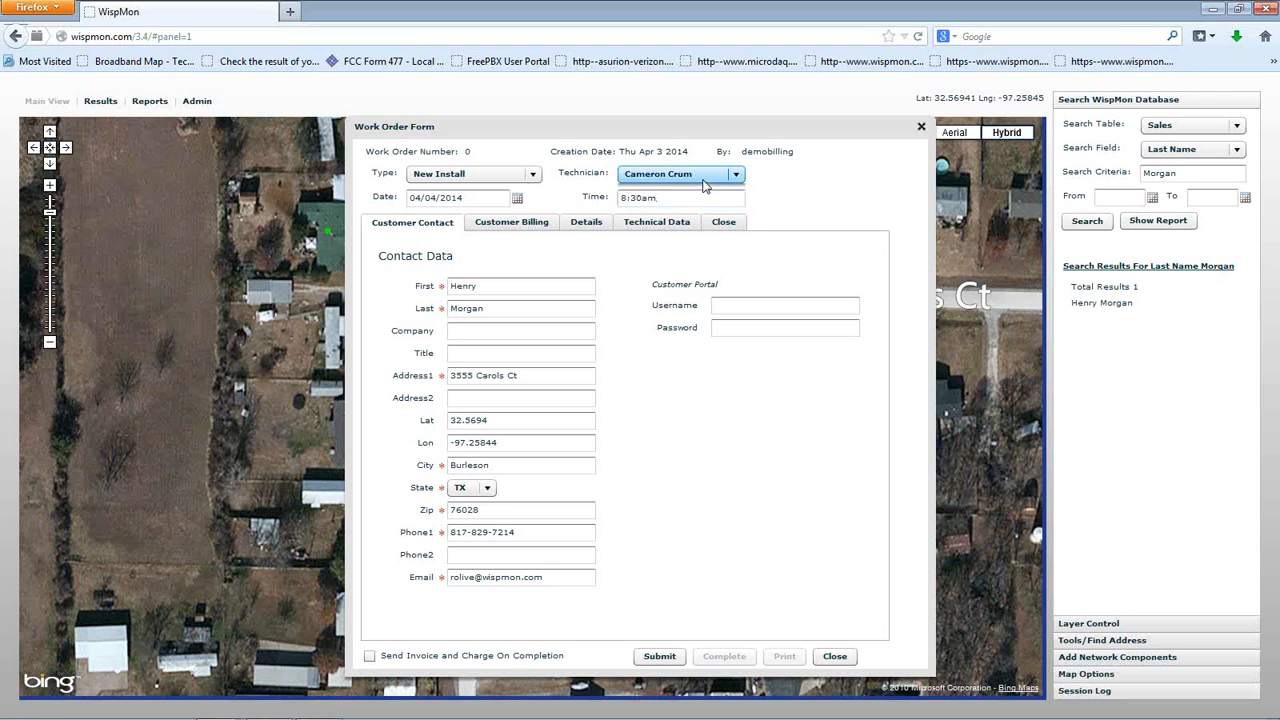
pyautogui.click(687, 209)
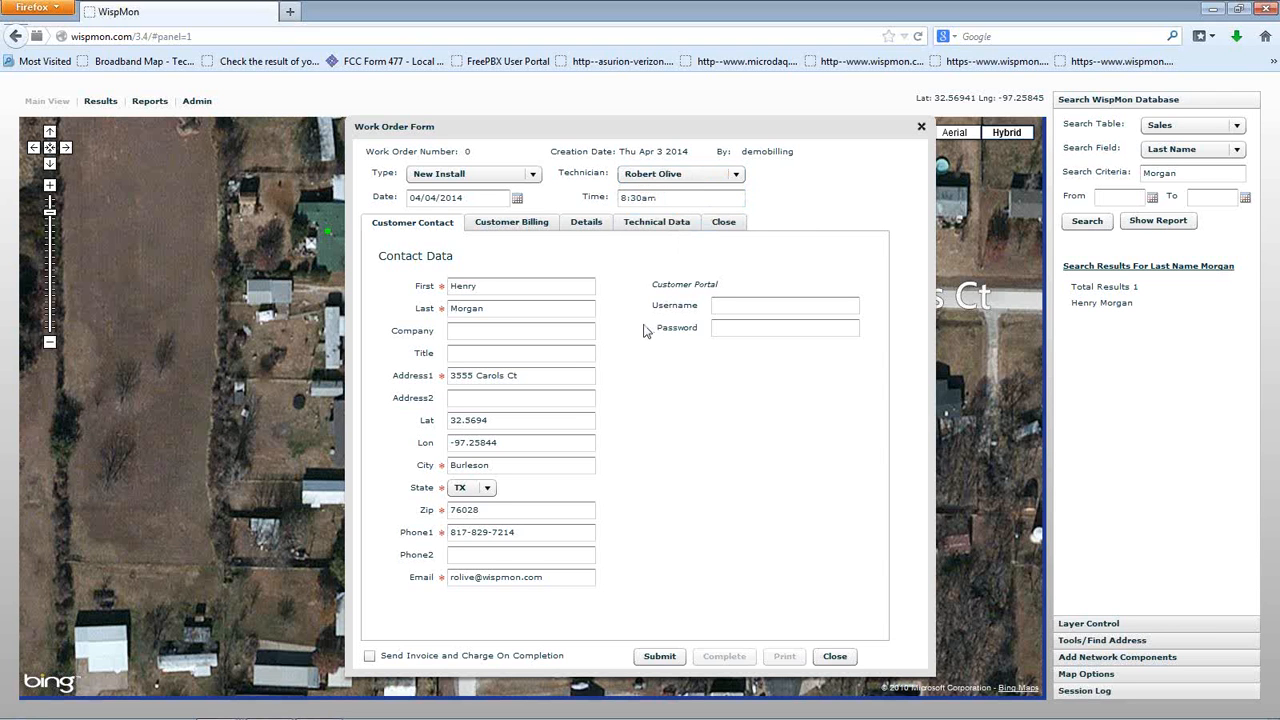
pyautogui.click(716, 178)
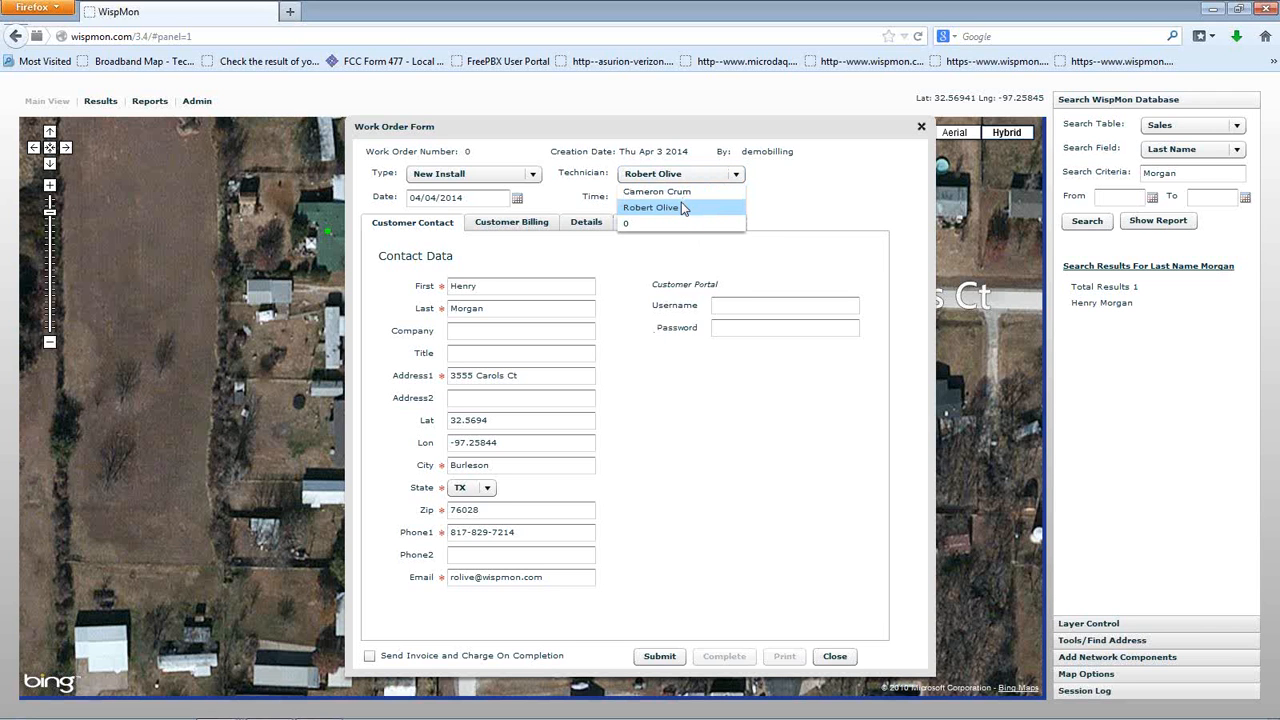
pyautogui.click(684, 208)
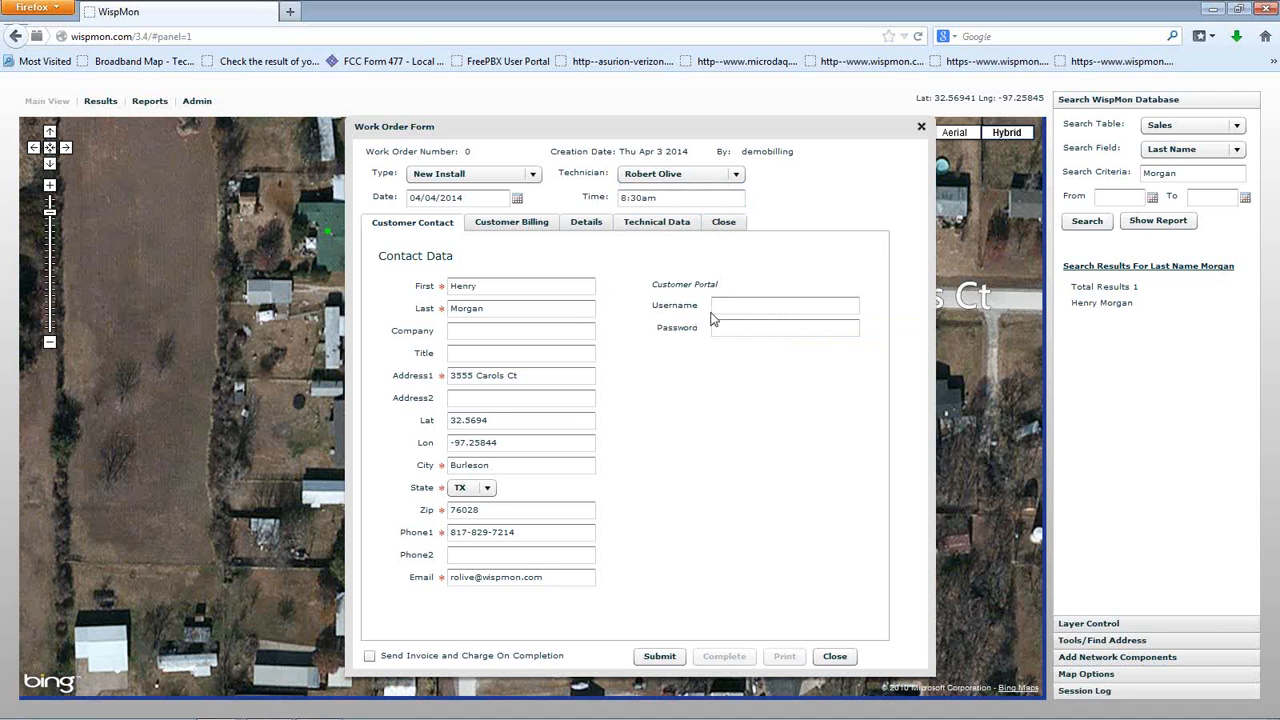
# Fill in the customer portal username and password
pyautogui.click(756, 304)
pyautogui.write('Henry')
pyautogui.click(765, 326)
pyautogui.moveTo(794, 306); pyautogui.dragTo(700, 313)
# On Customer Billing, replace the billing street address with the customer's PO box address
pyautogui.click(518, 229)
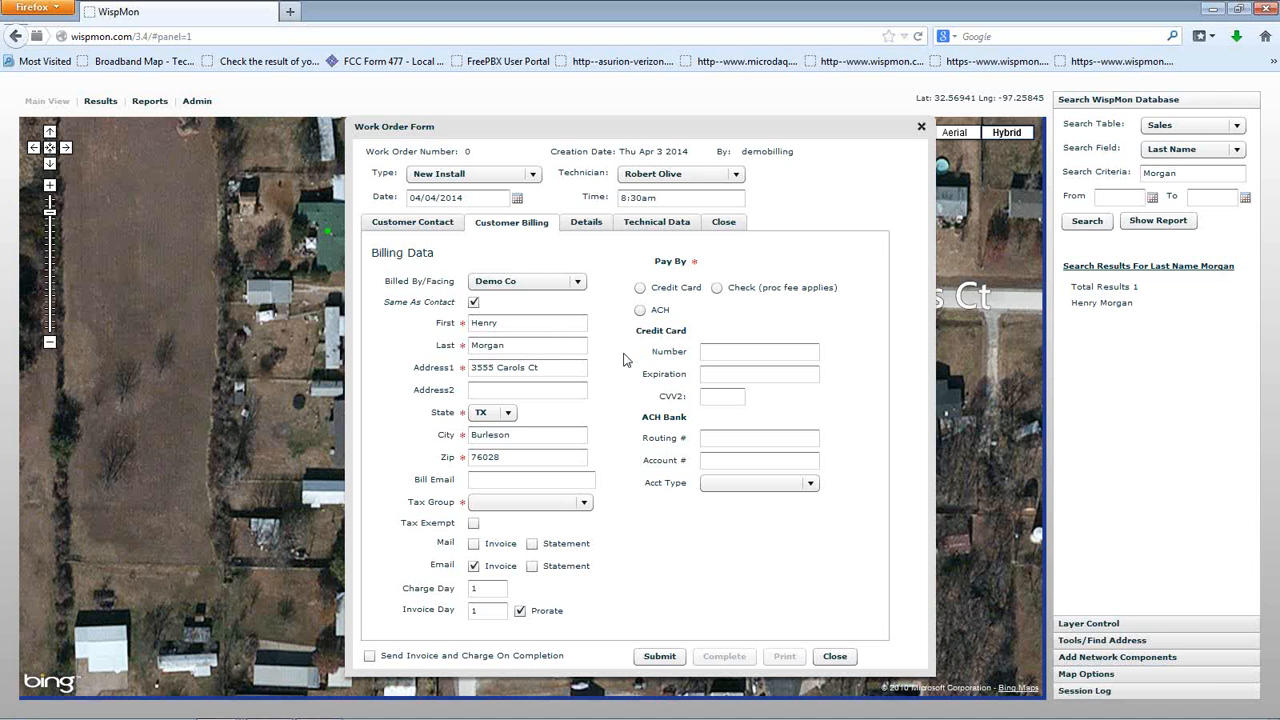
pyautogui.moveTo(584, 368); pyautogui.dragTo(418, 378)
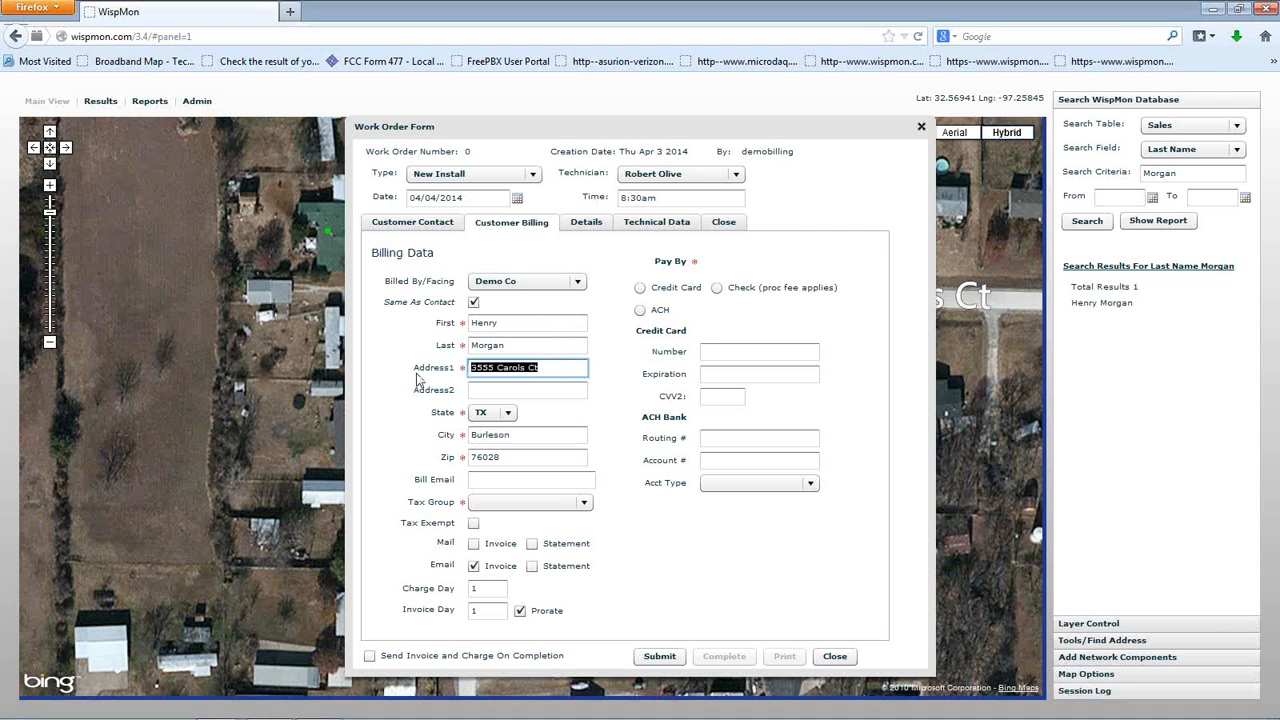
pyautogui.write('POI Box 1234')
pyautogui.click(503, 479)
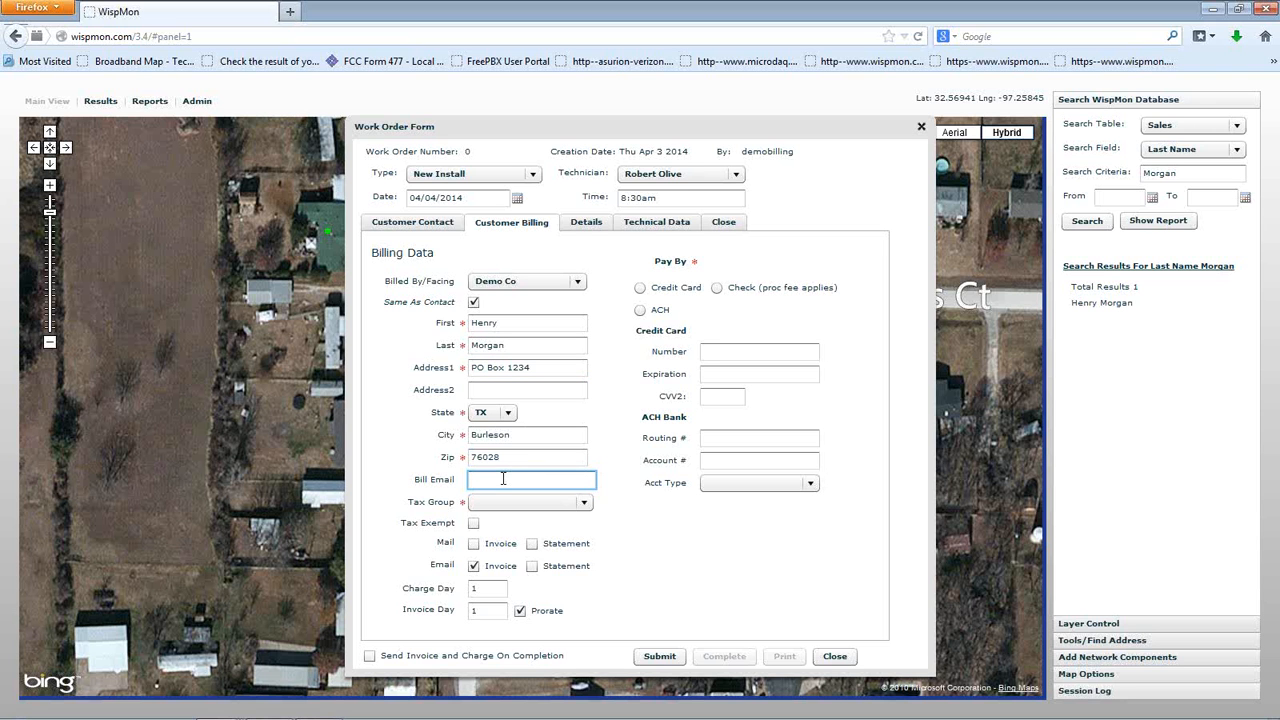
# Choose TX State Sales Tax as the billing tax group
pyautogui.click(584, 502)
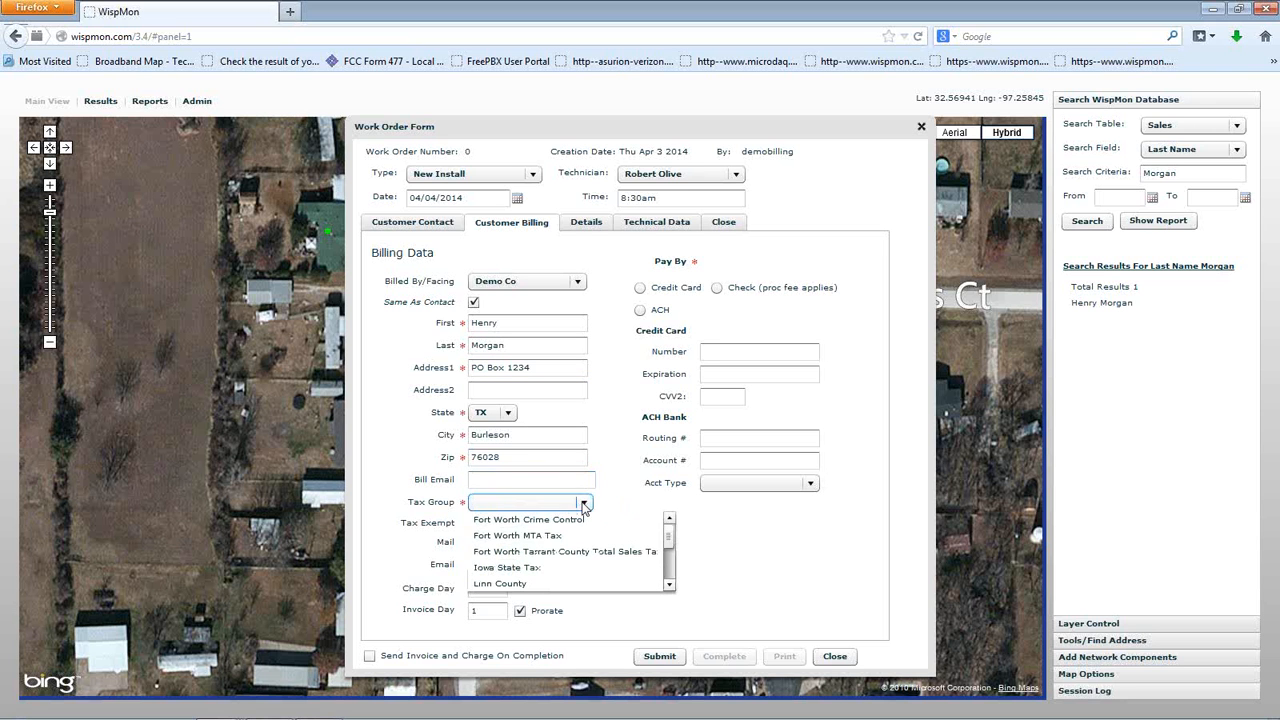
pyautogui.scroll(-5, 570, 545)
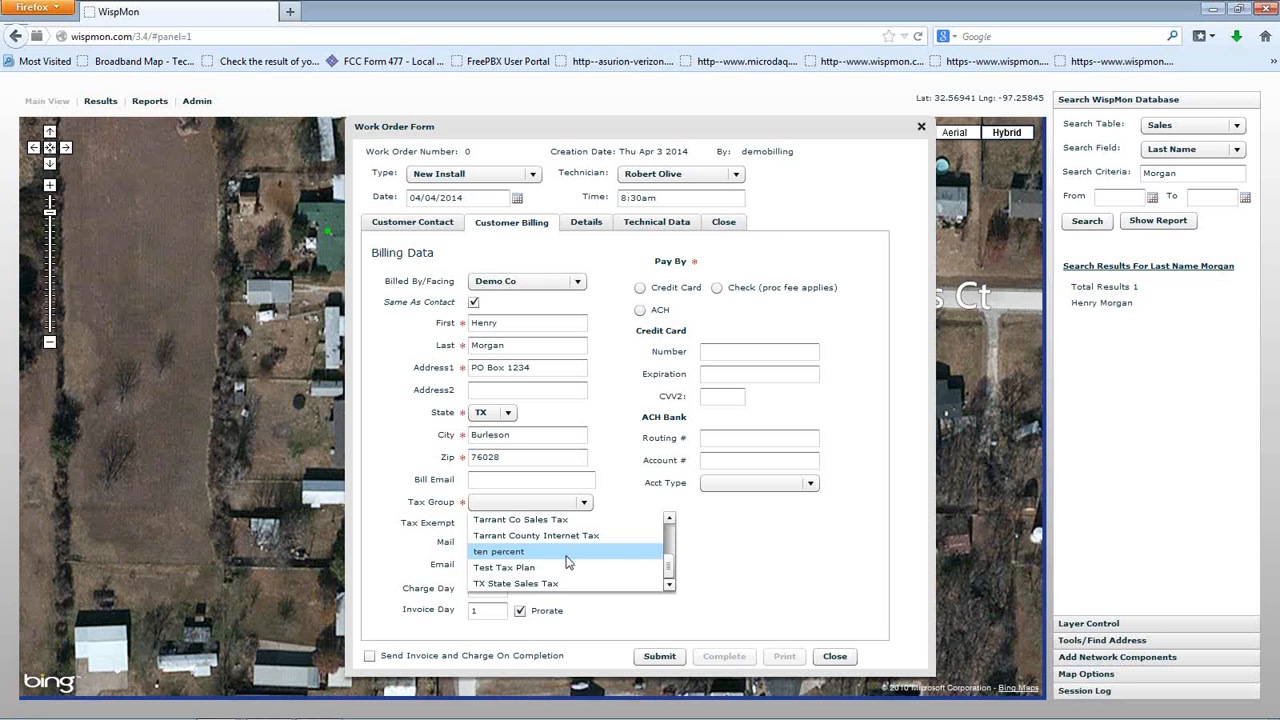
pyautogui.click(548, 586)
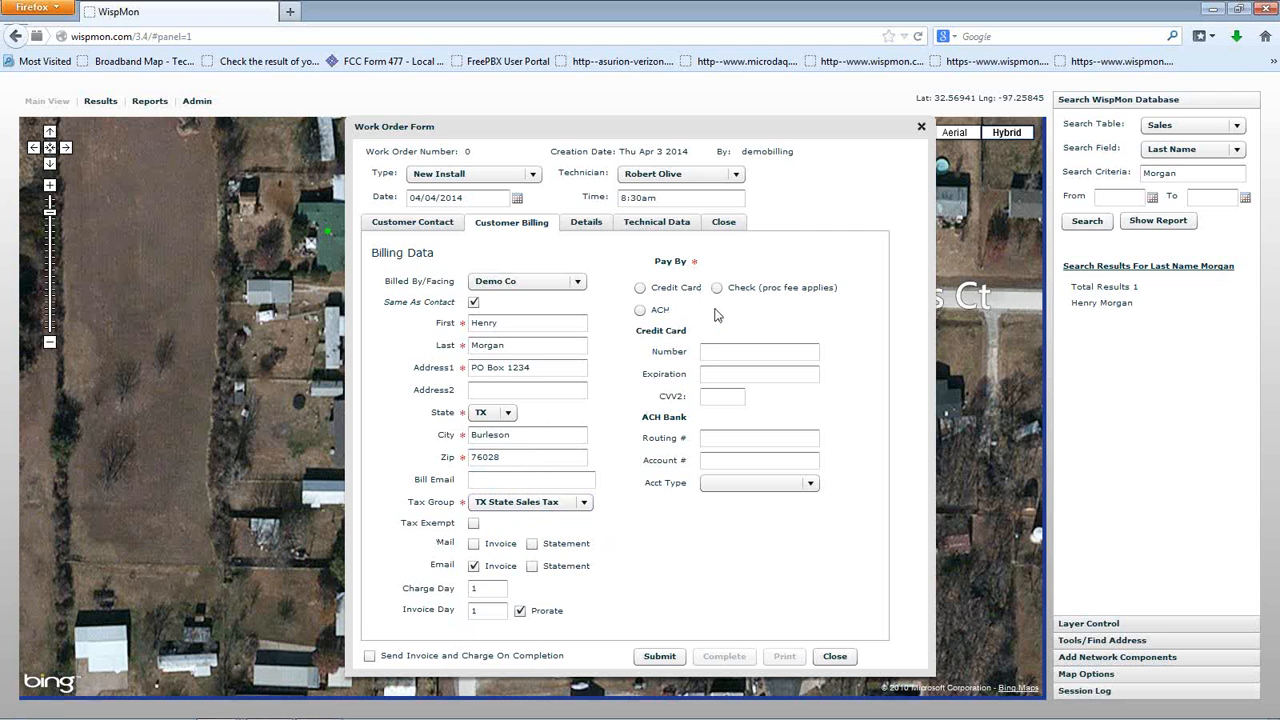
# Set payment to credit card and enter the card number, expiration date and security code
pyautogui.click(640, 288)
pyautogui.click(717, 350)
pyautogui.write('4444555566667777')
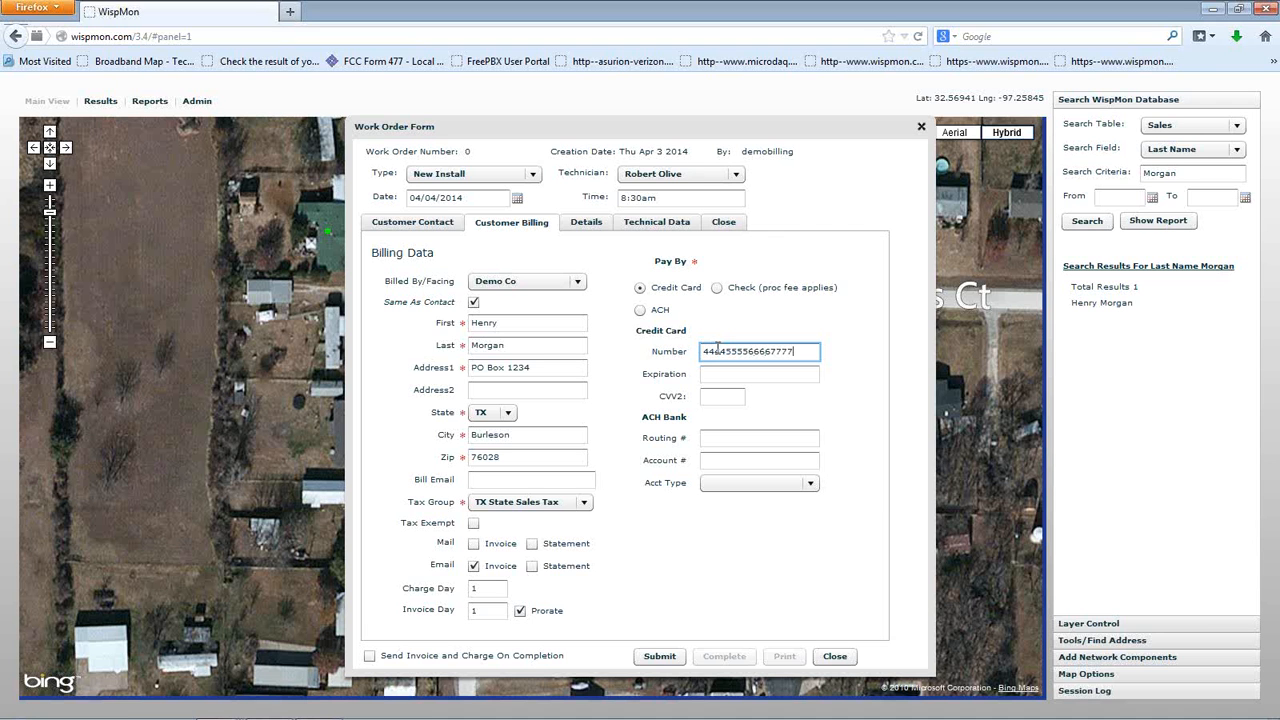
pyautogui.click(741, 371)
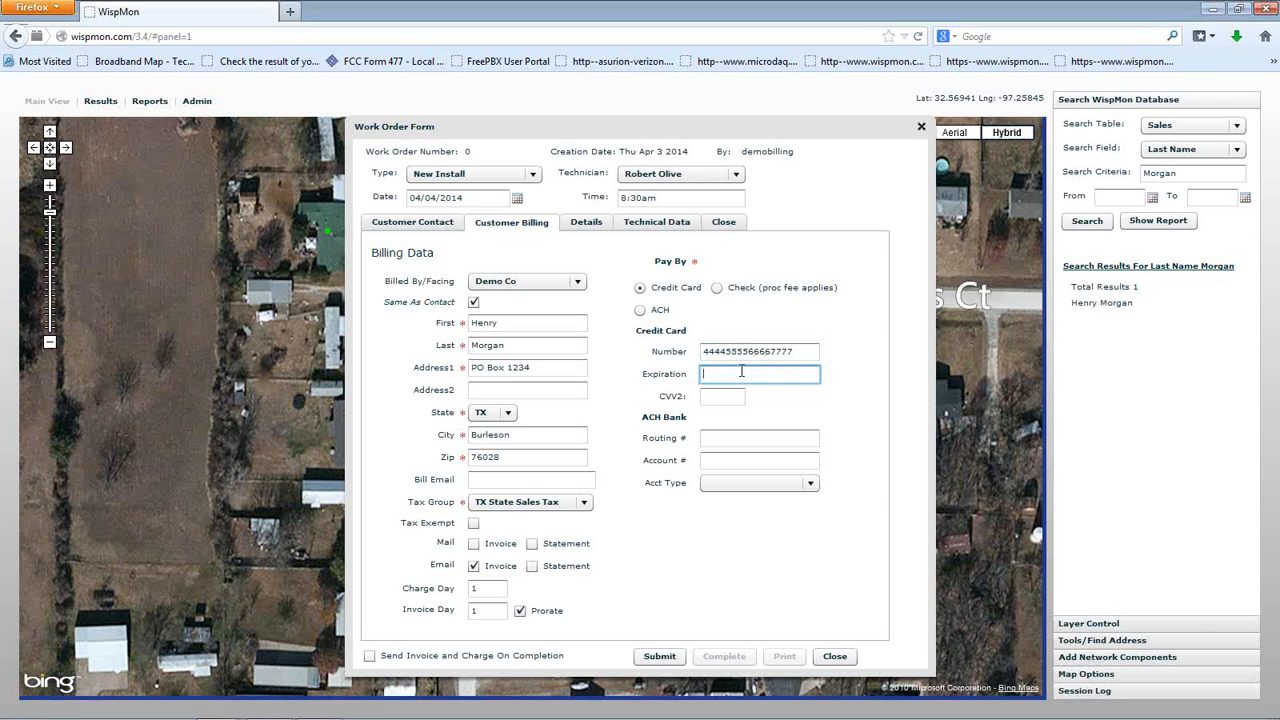
pyautogui.write('02/2017')
pyautogui.click(725, 397)
pyautogui.write('123')
# Turn on emailed statements for the customer
pyautogui.click(493, 588)
pyautogui.press('Tab')
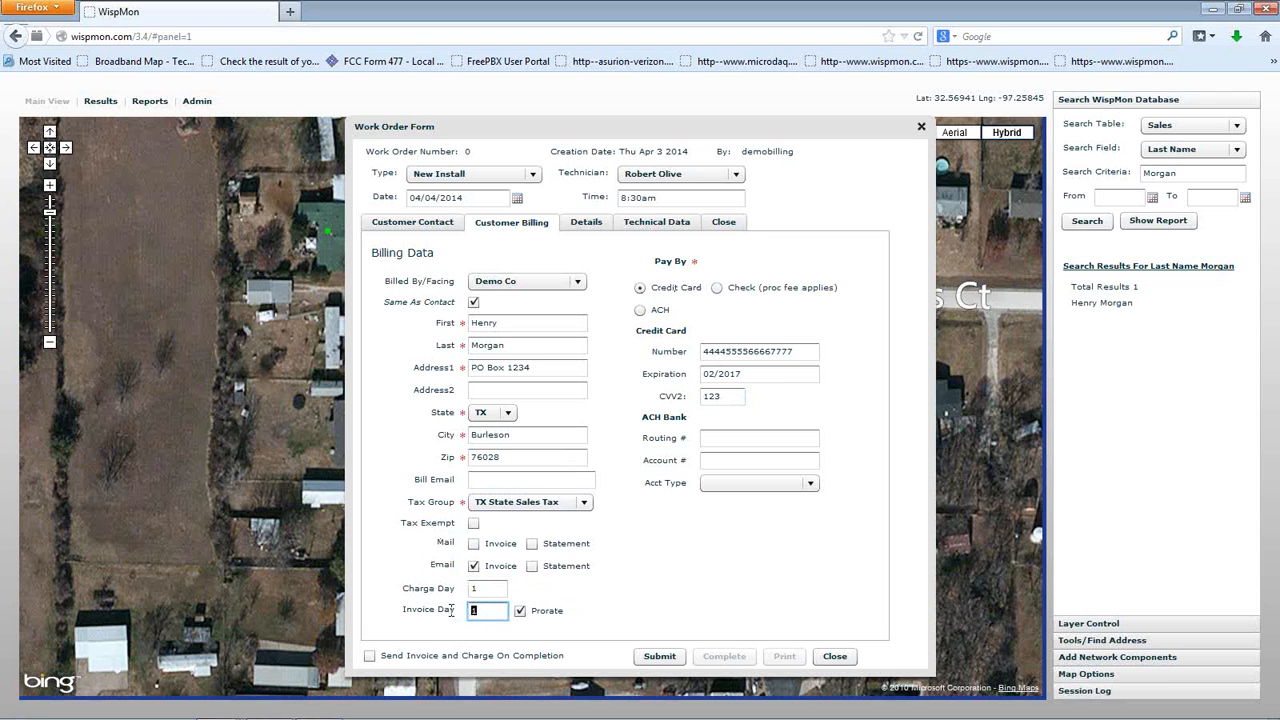
pyautogui.click(534, 568)
# Turn off Email Invoice and pick the Residential Basic Service 1 plan, dismissing the HTTP error
pyautogui.click(475, 568)
pyautogui.click(602, 226)
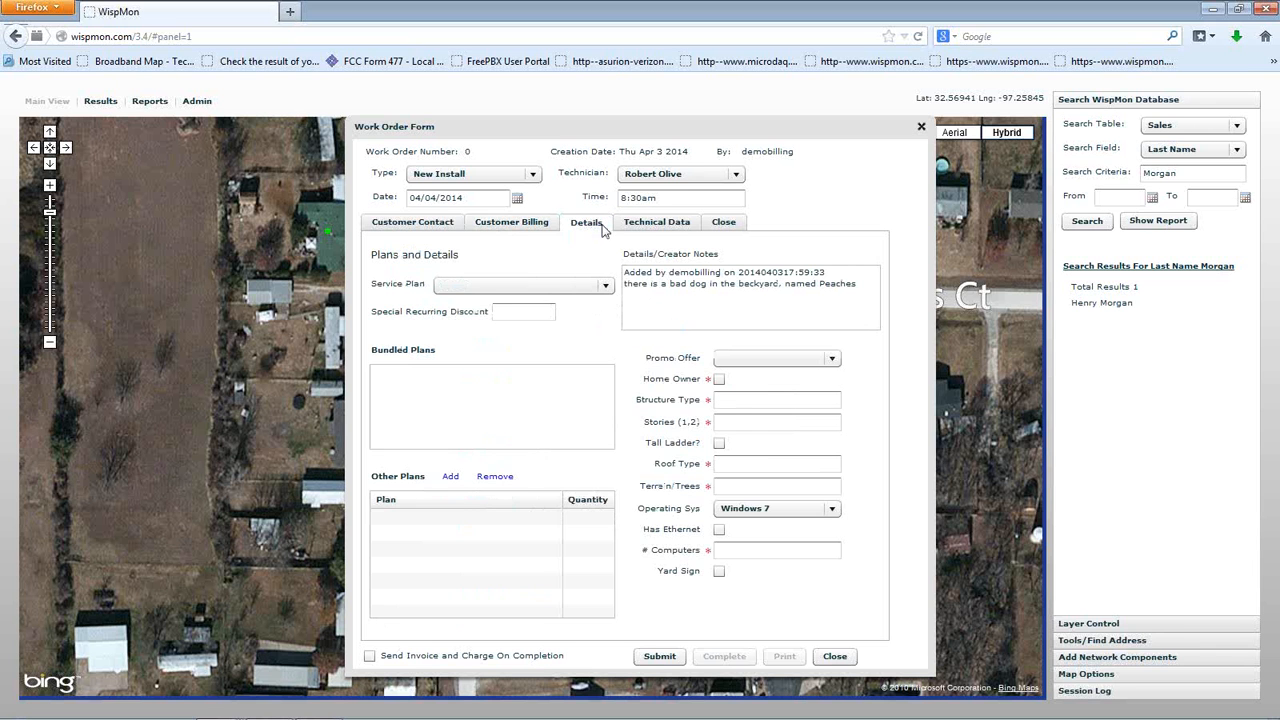
pyautogui.click(586, 285)
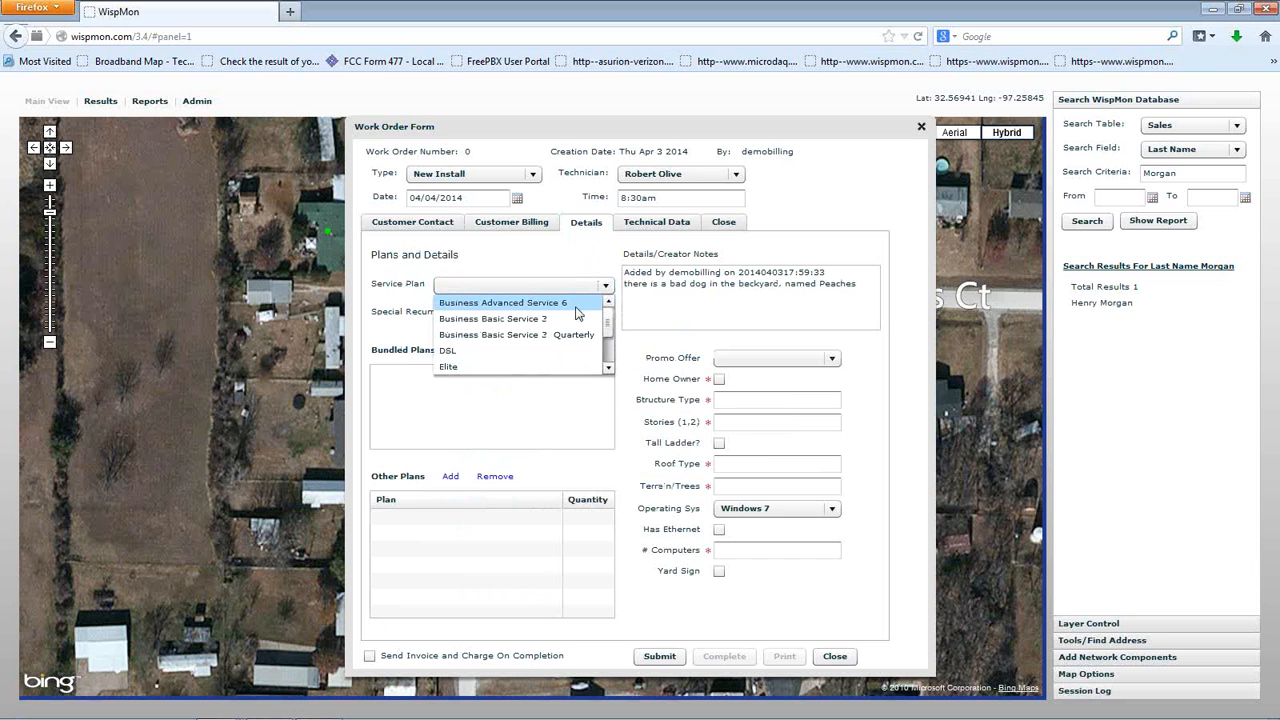
pyautogui.scroll(-2, 565, 317)
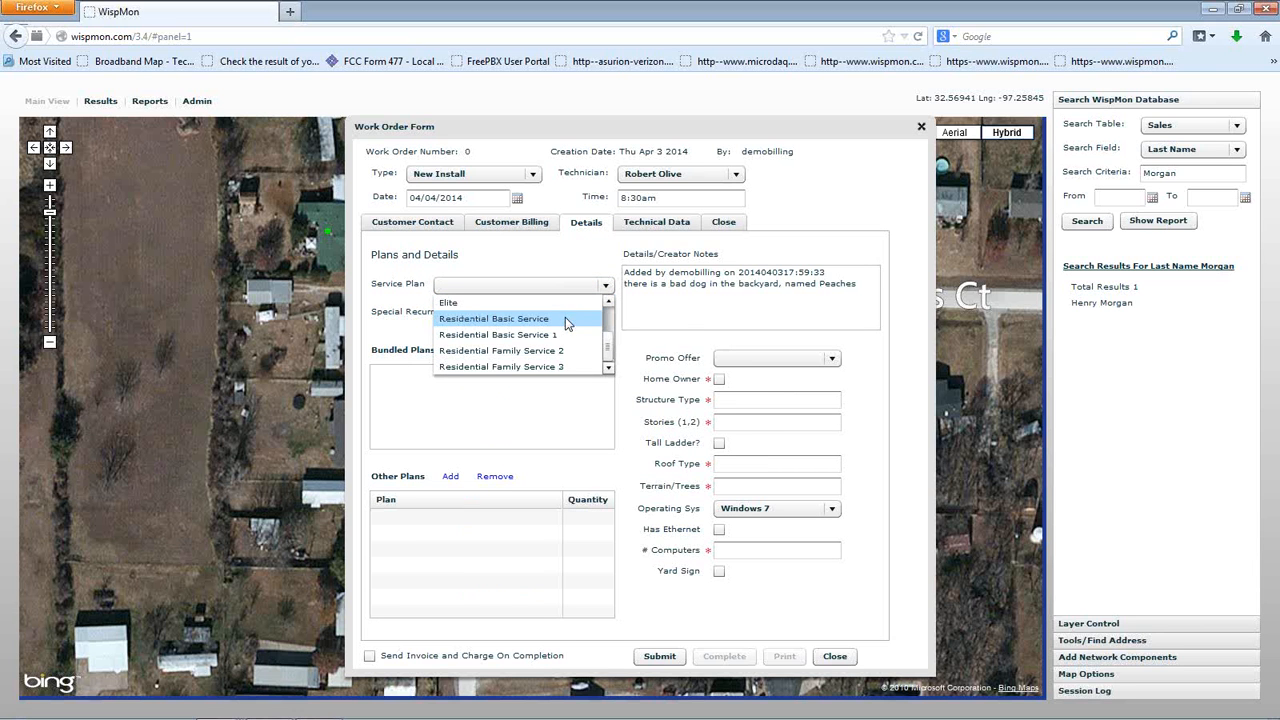
pyautogui.click(505, 340)
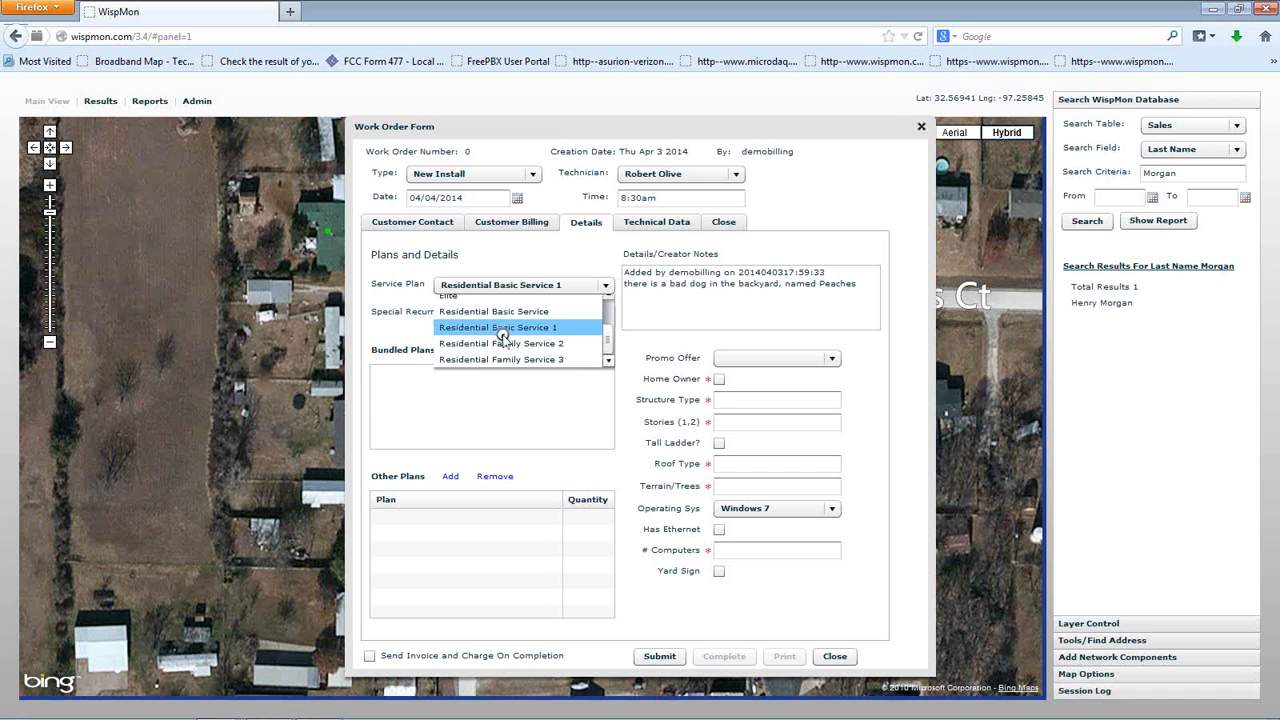
pyautogui.click(627, 423)
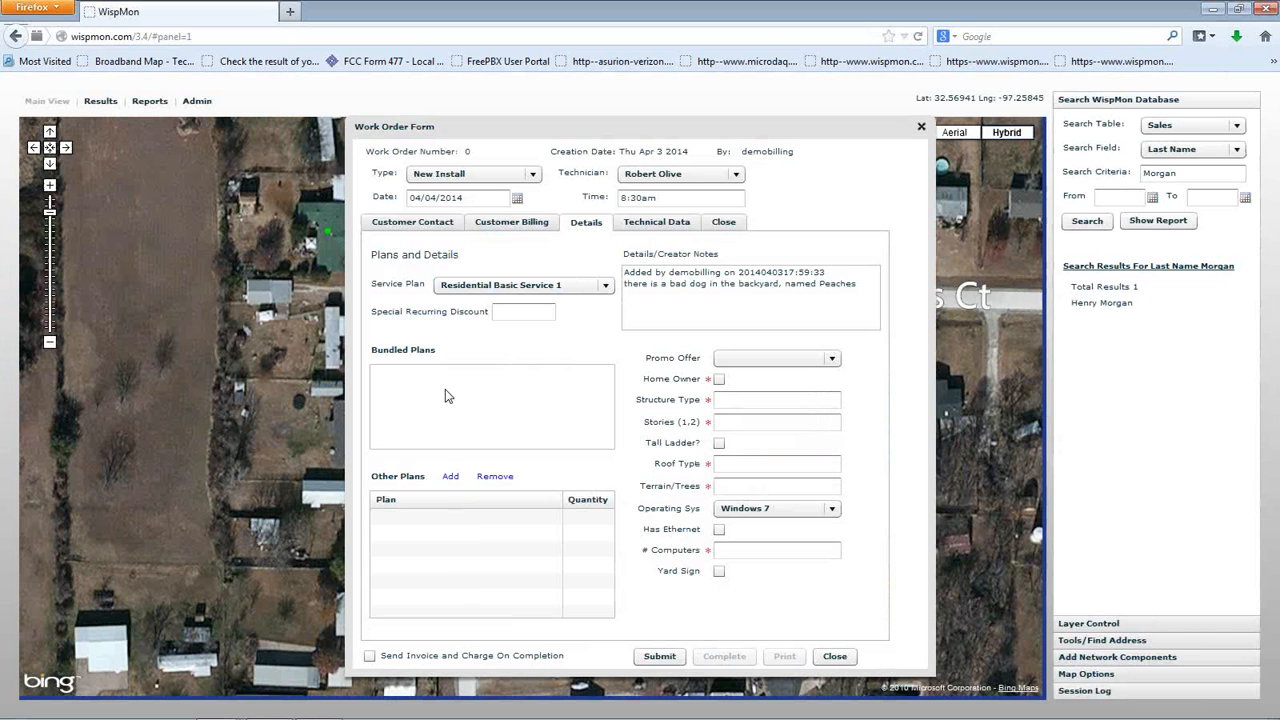
# Back on Details, select the creator notes' second line and start a new line at the end
pyautogui.click(546, 224)
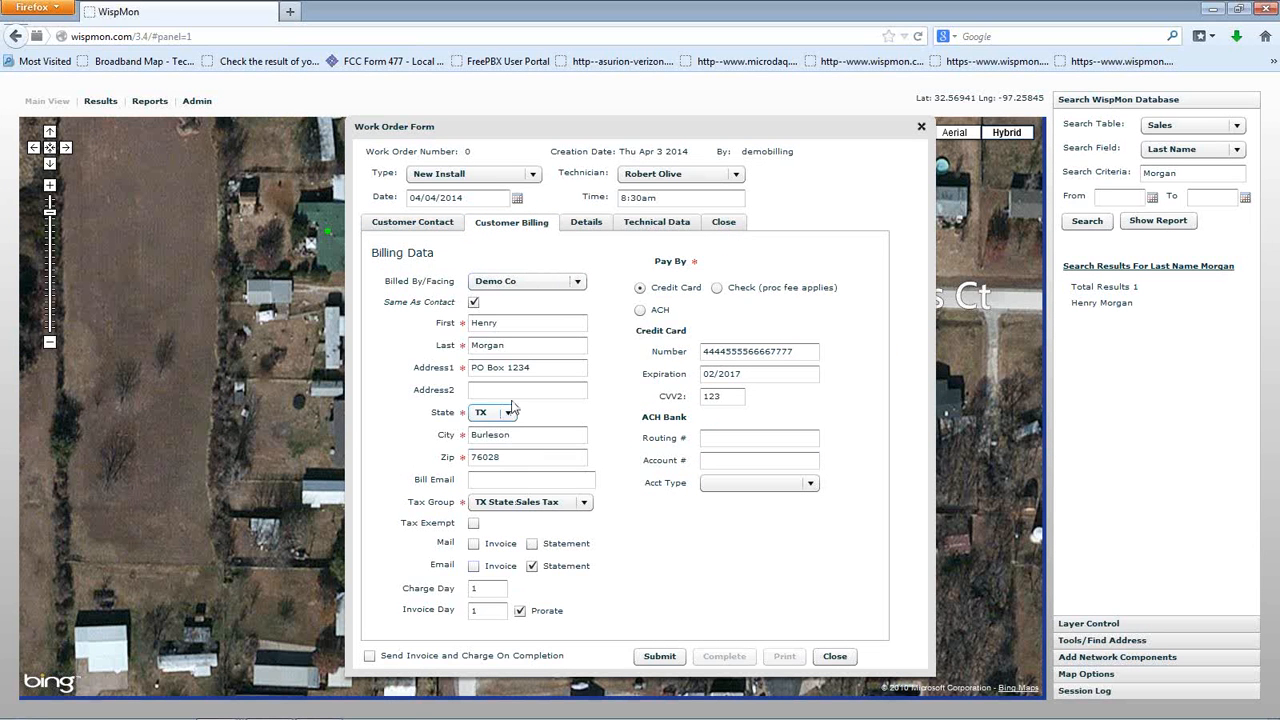
pyautogui.click(586, 223)
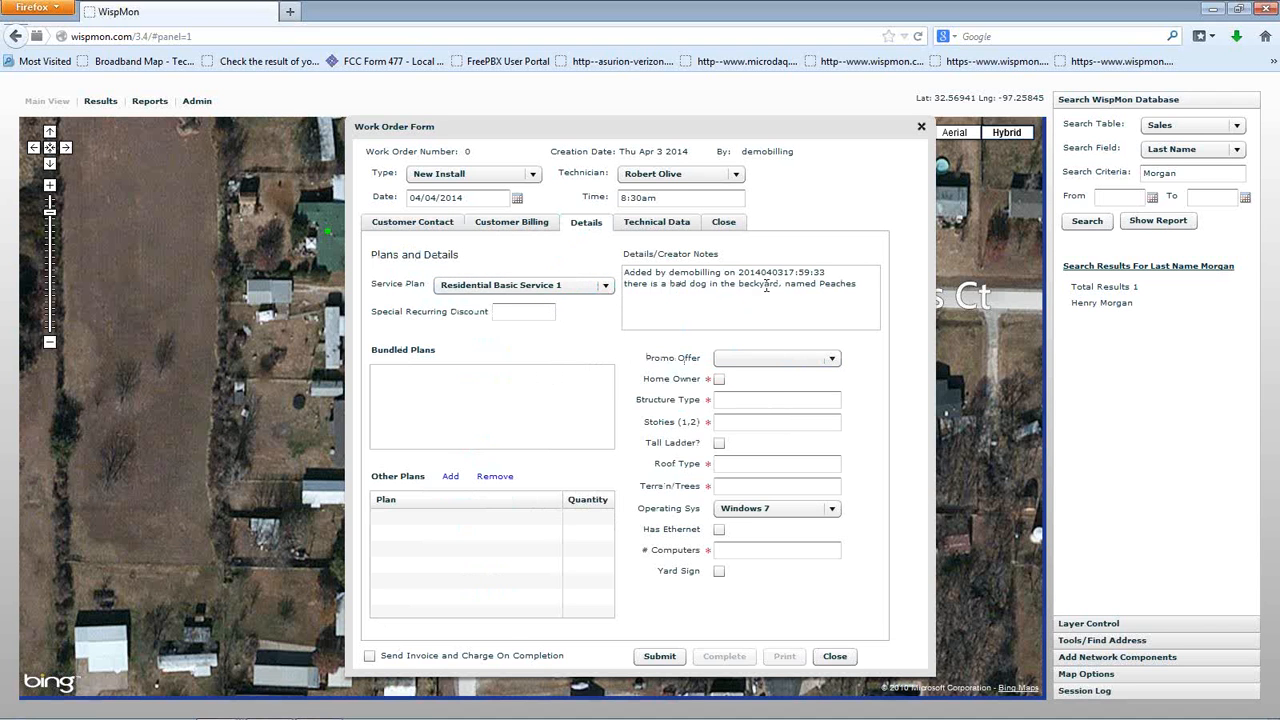
pyautogui.moveTo(856, 284); pyautogui.dragTo(620, 287)
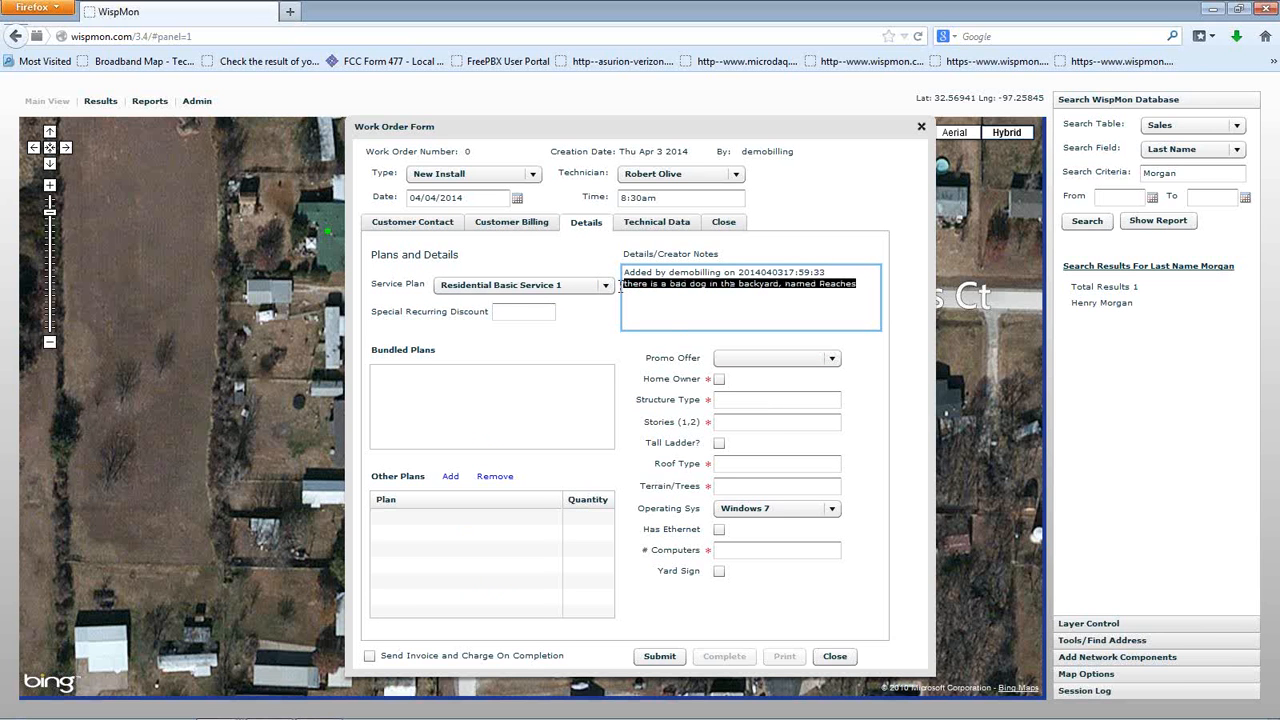
pyautogui.click(680, 309)
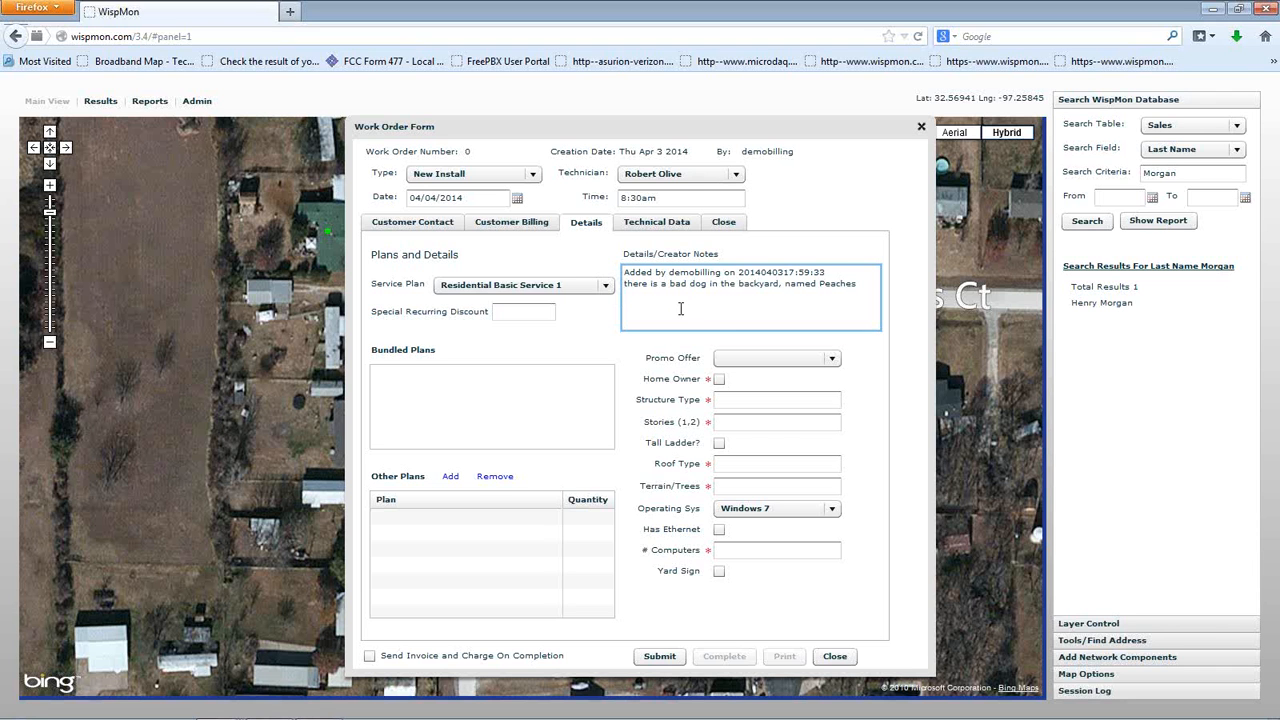
# Set no promo offer, mark home owner, structure House, 1 story, and tall ladder needed
pyautogui.click(833, 360)
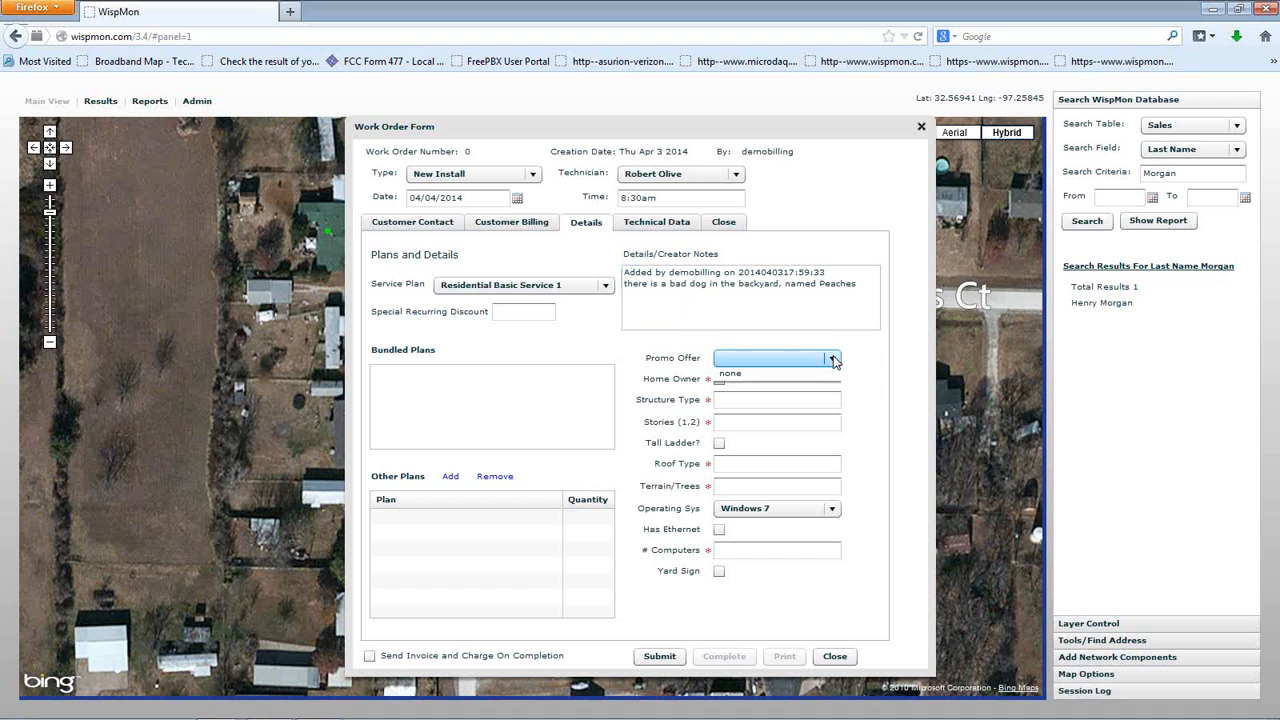
pyautogui.click(757, 375)
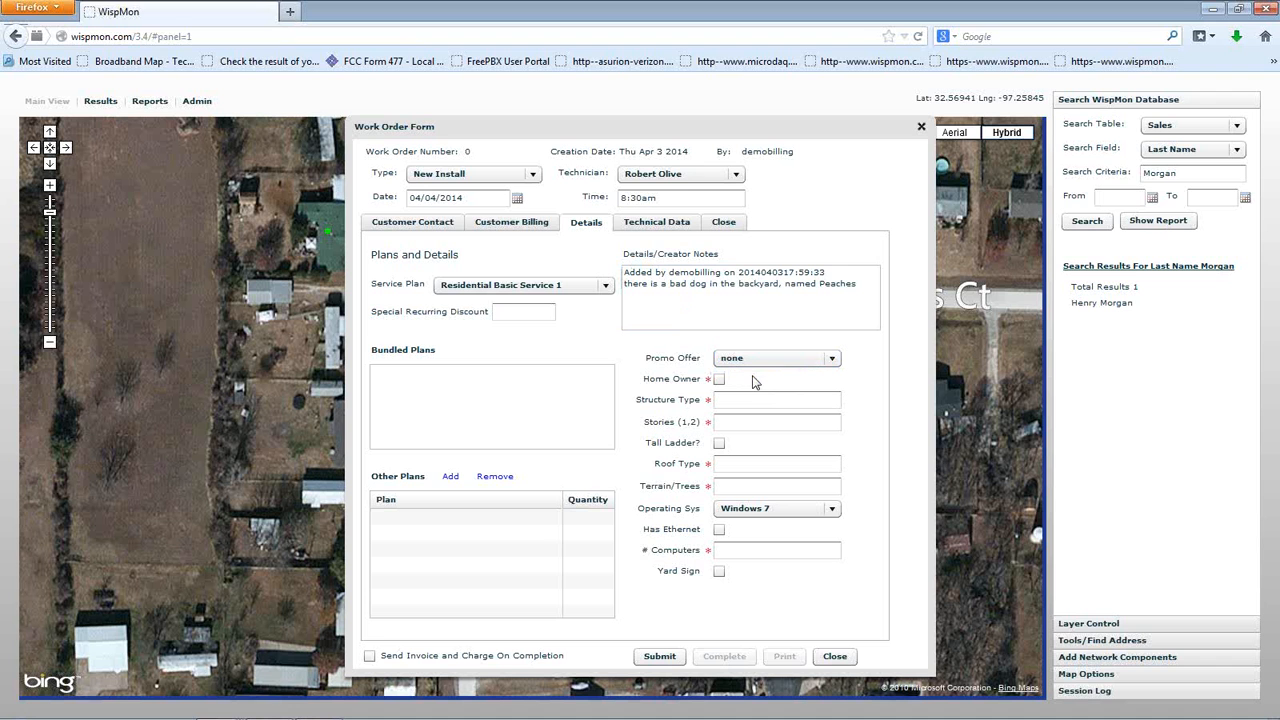
pyautogui.click(719, 379)
pyautogui.click(739, 400)
pyautogui.write('House')
pyautogui.click(729, 423)
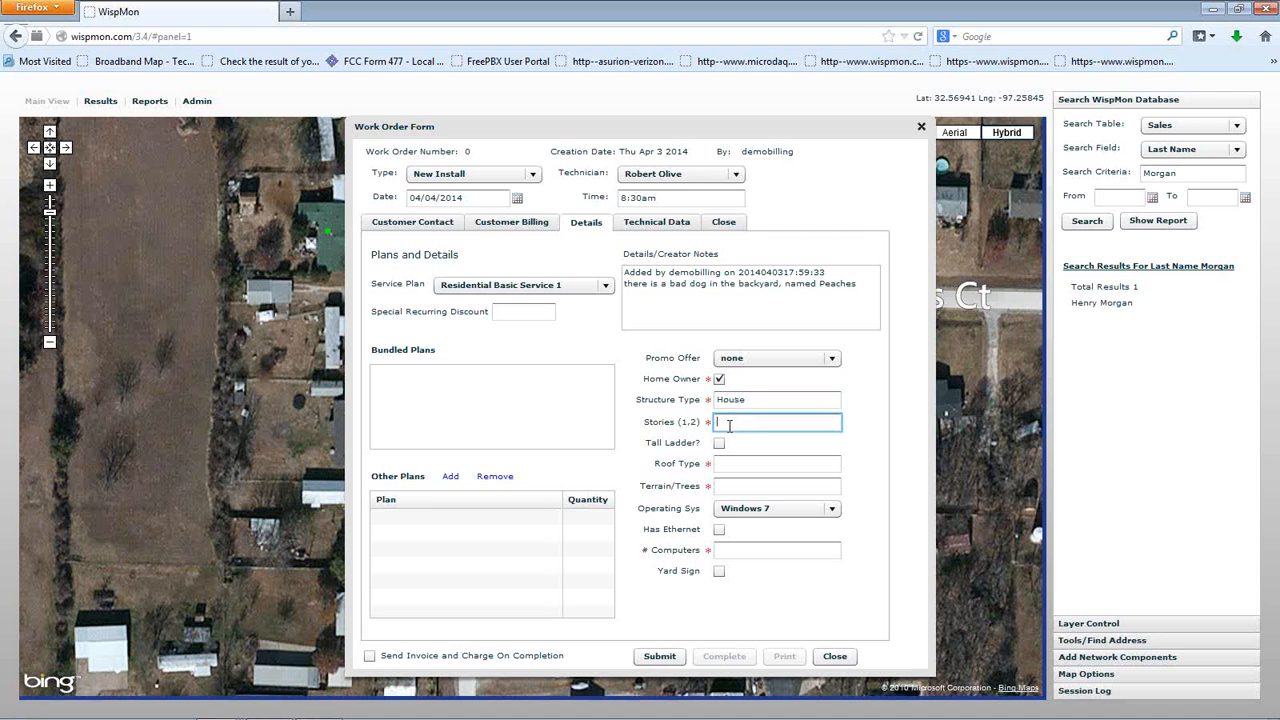
pyautogui.write('1')
pyautogui.click(719, 443)
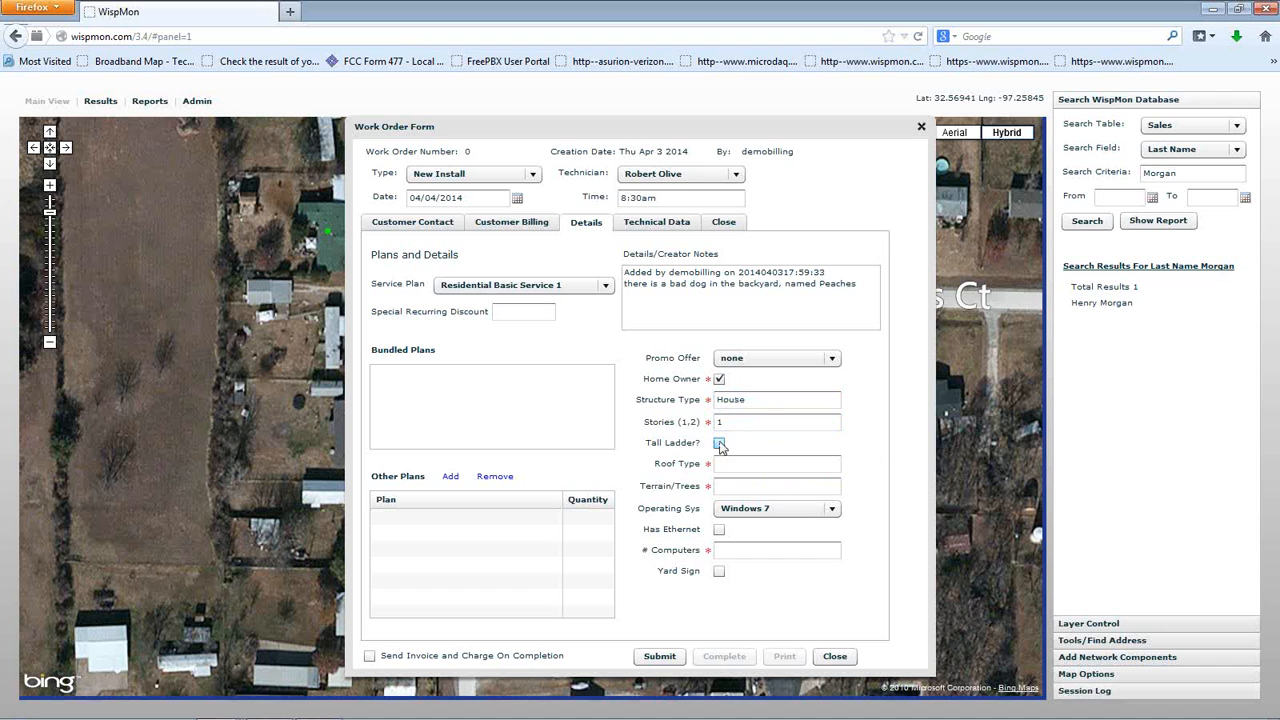
# Record shingle roof, some trees, Mac OS, Ethernet and 2 computers, then review Customer Contact
pyautogui.click(745, 464)
pyautogui.write('Shingle')
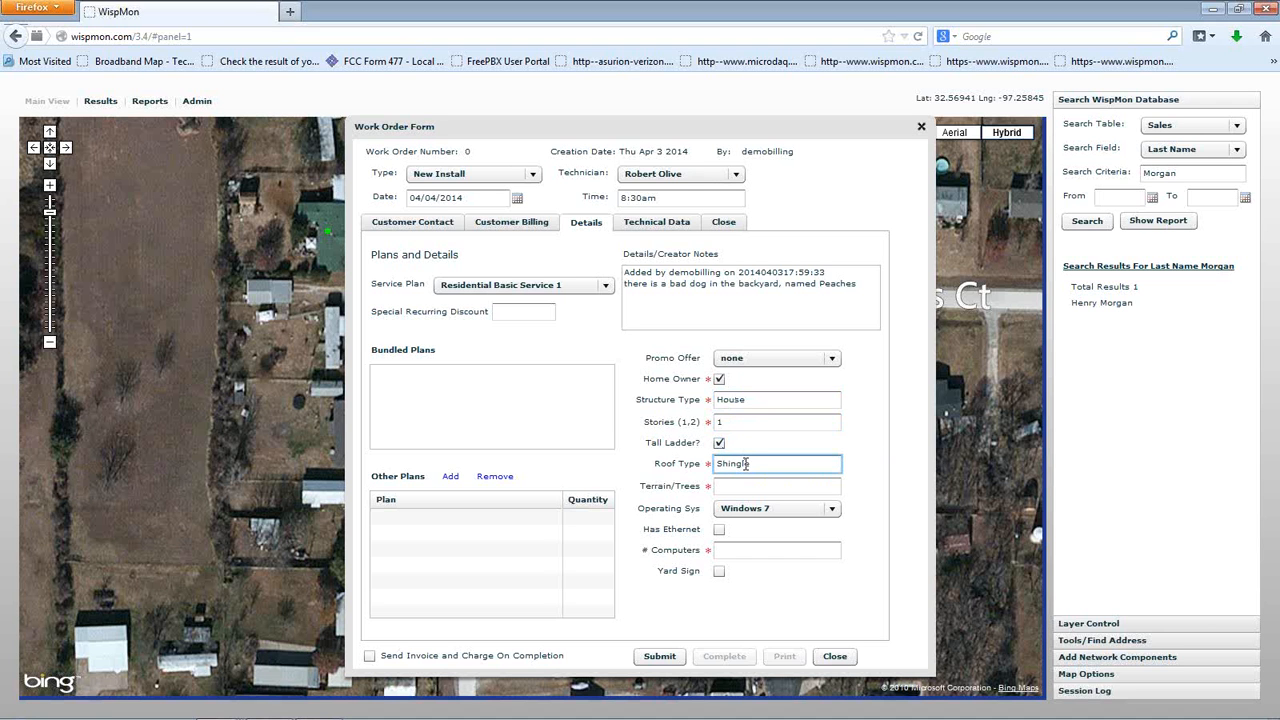
pyautogui.click(753, 486)
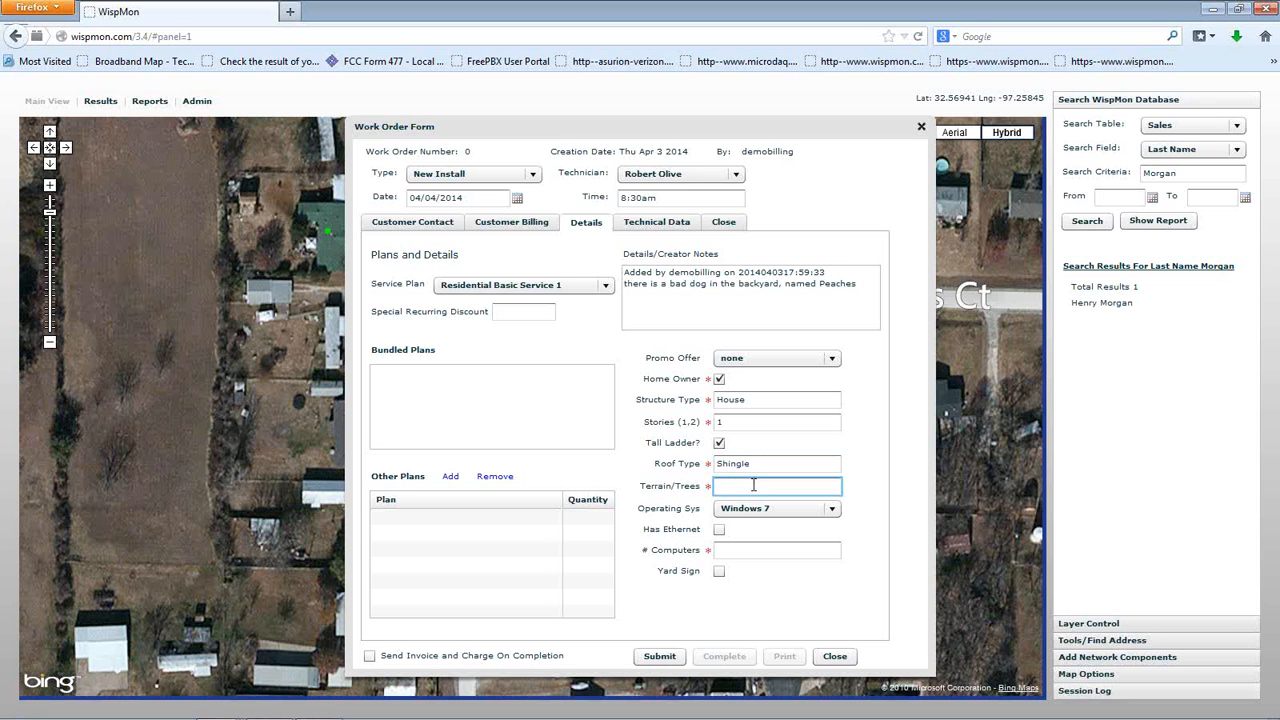
pyautogui.write('Some')
pyautogui.click(737, 509)
pyautogui.click(776, 573)
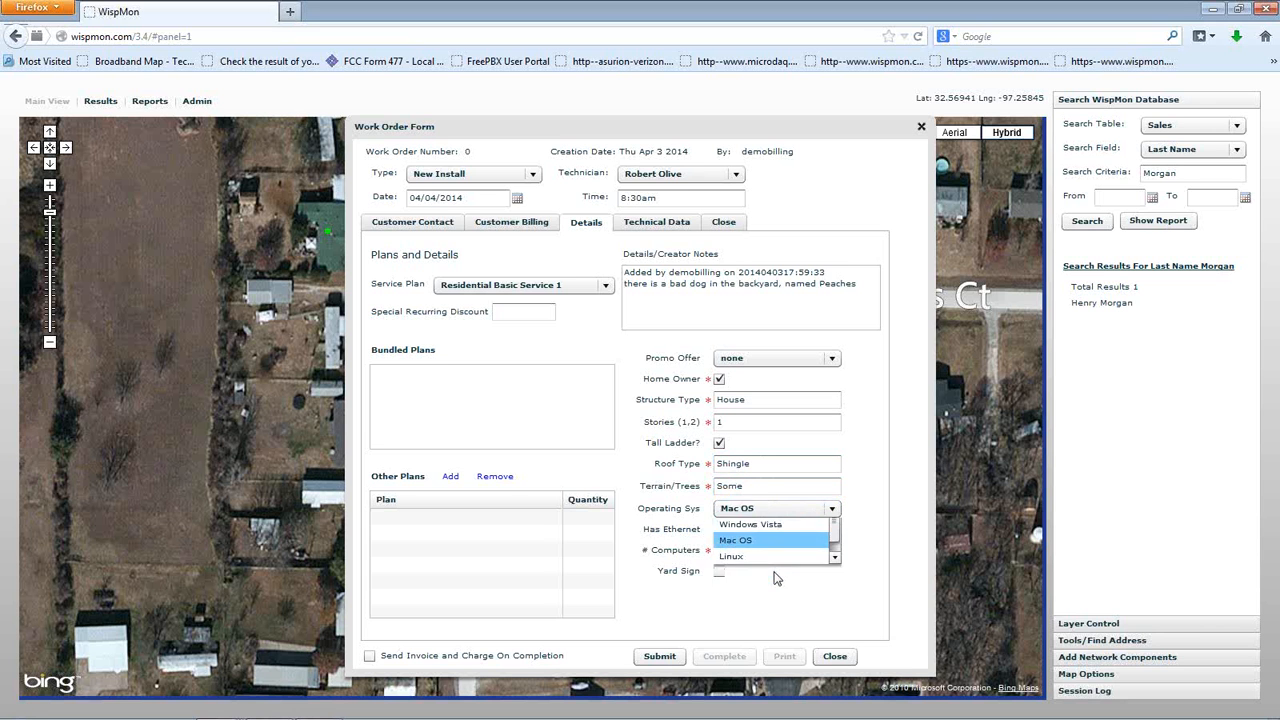
pyautogui.click(719, 531)
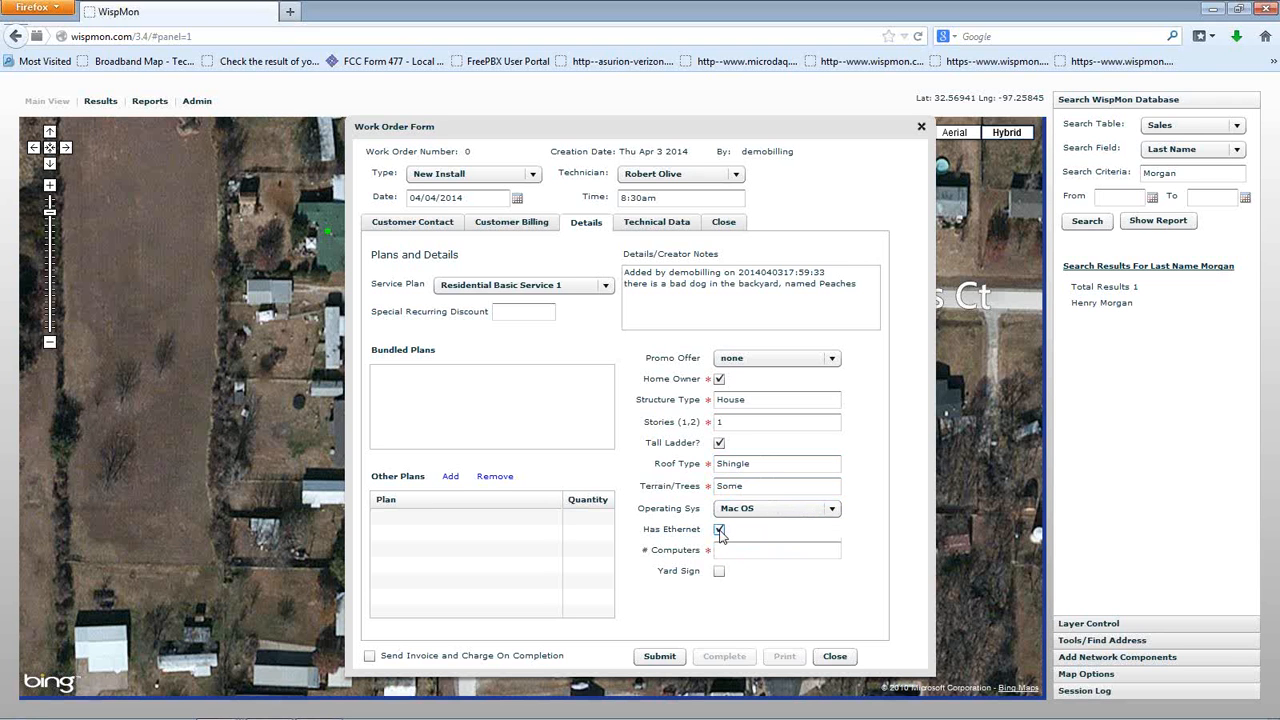
pyautogui.click(737, 549)
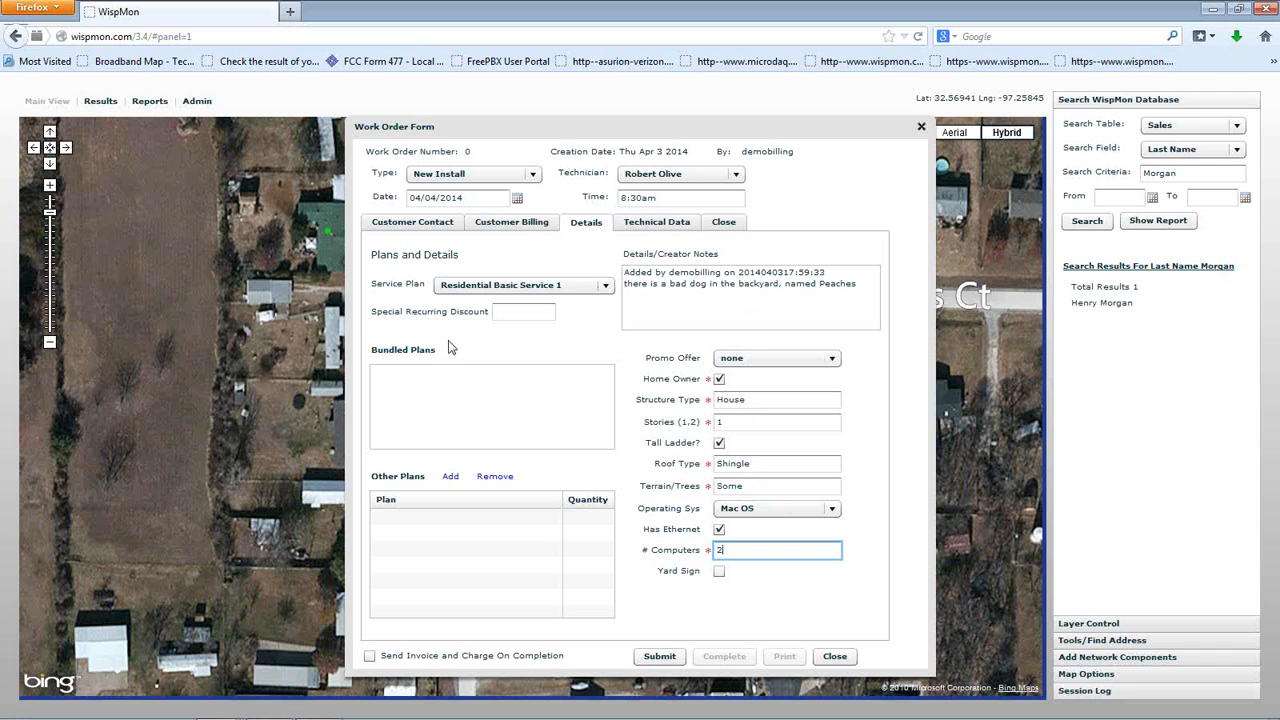
pyautogui.click(416, 224)
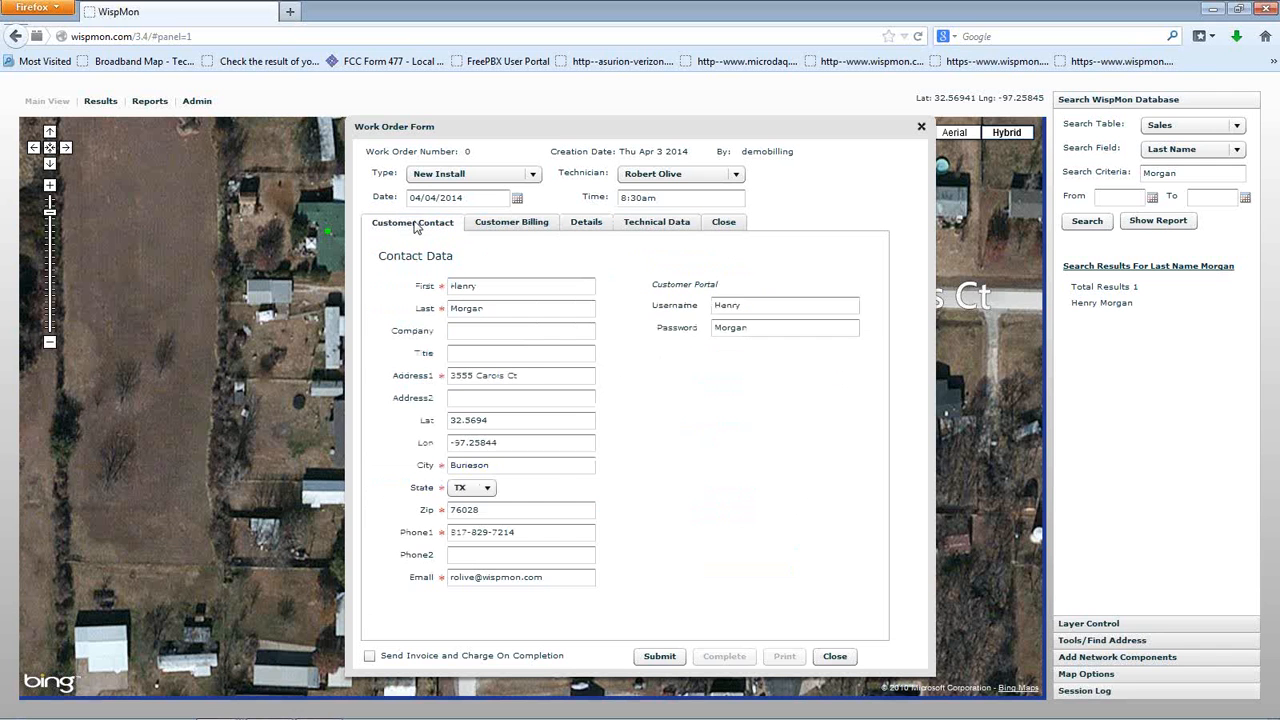
# Check the Customer Billing and Customer Contact data, then return to the Details page
pyautogui.click(480, 227)
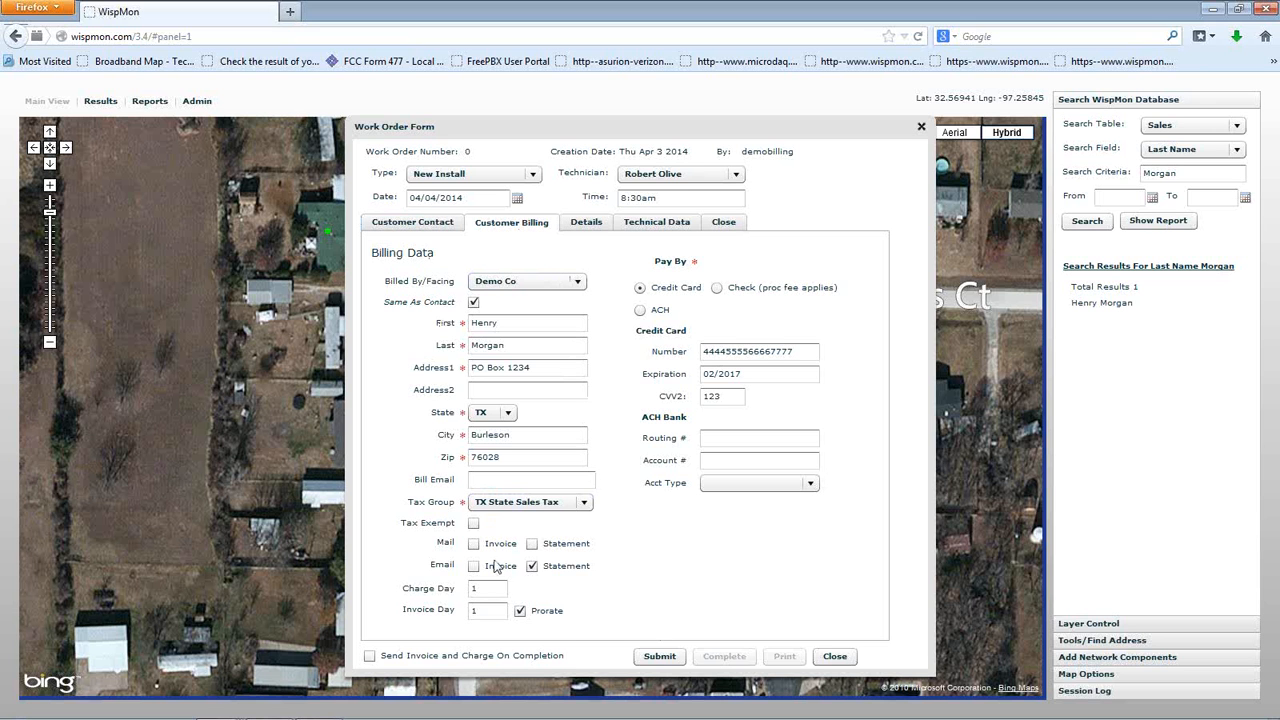
pyautogui.click(404, 226)
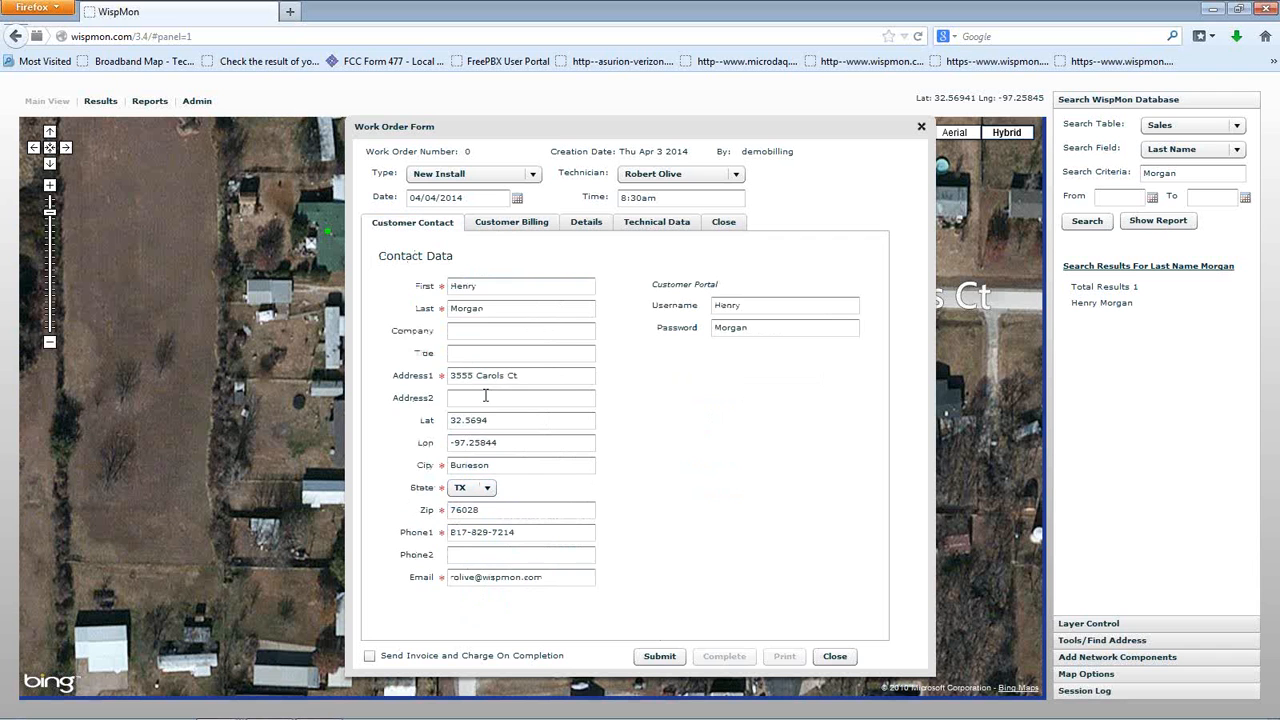
pyautogui.click(520, 226)
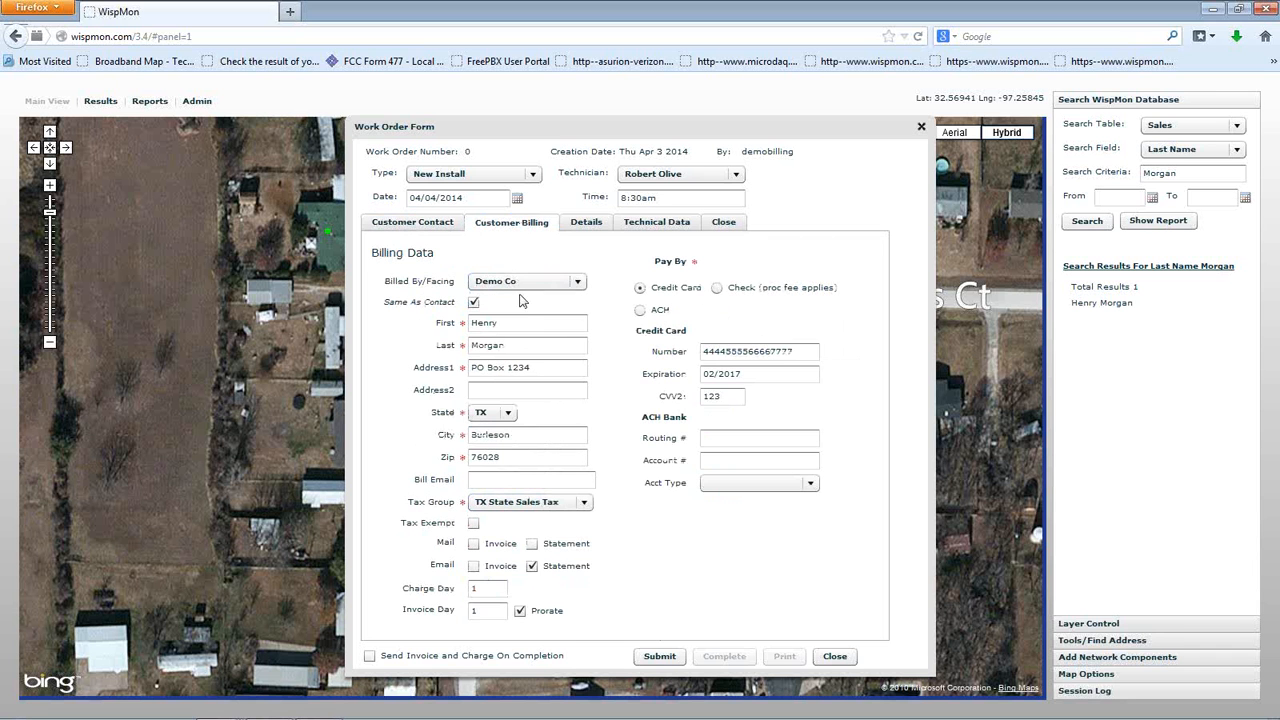
pyautogui.click(587, 224)
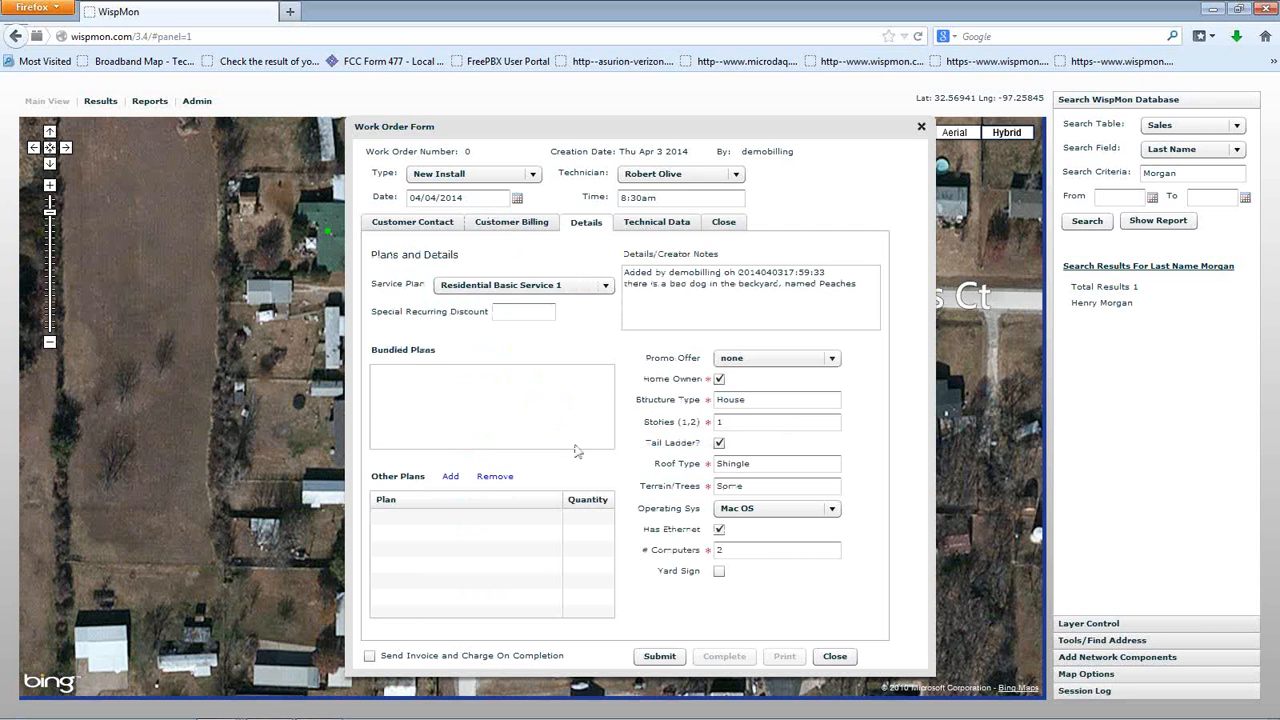
# Submit the work order as number 121 and open a new, un-maximized Firefox window
pyautogui.click(659, 656)
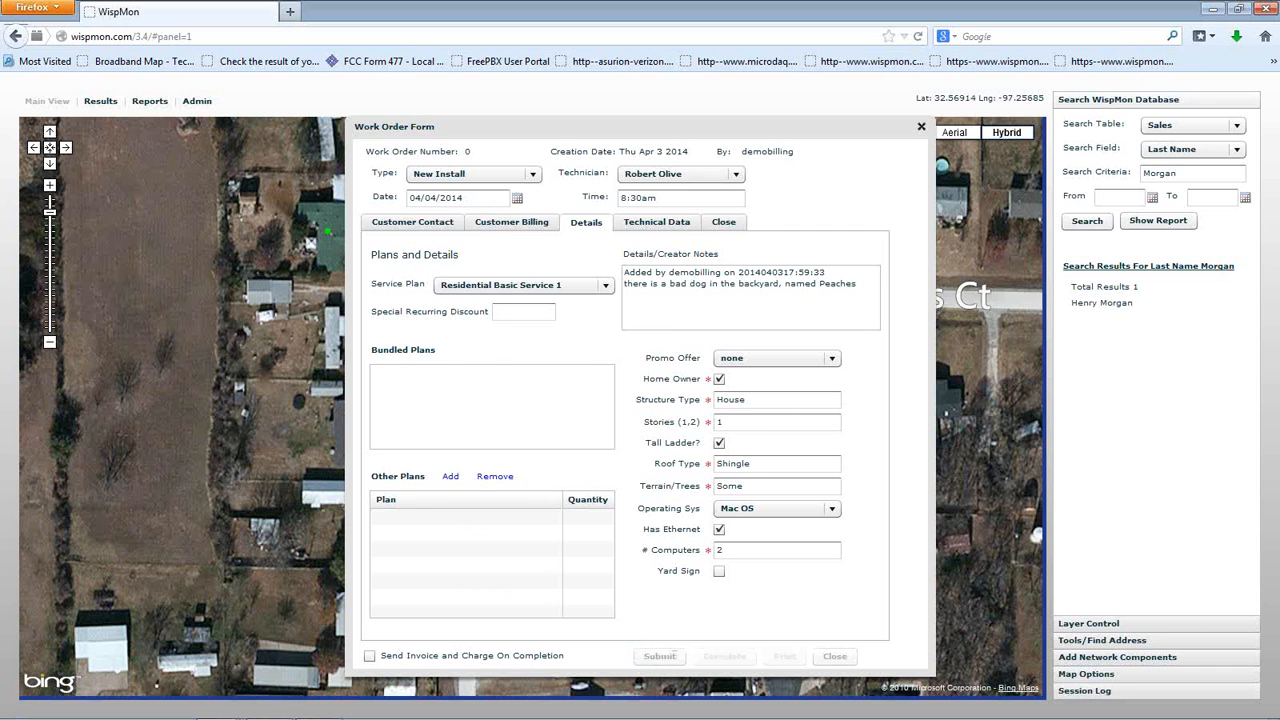
pyautogui.moveTo(464, 718)
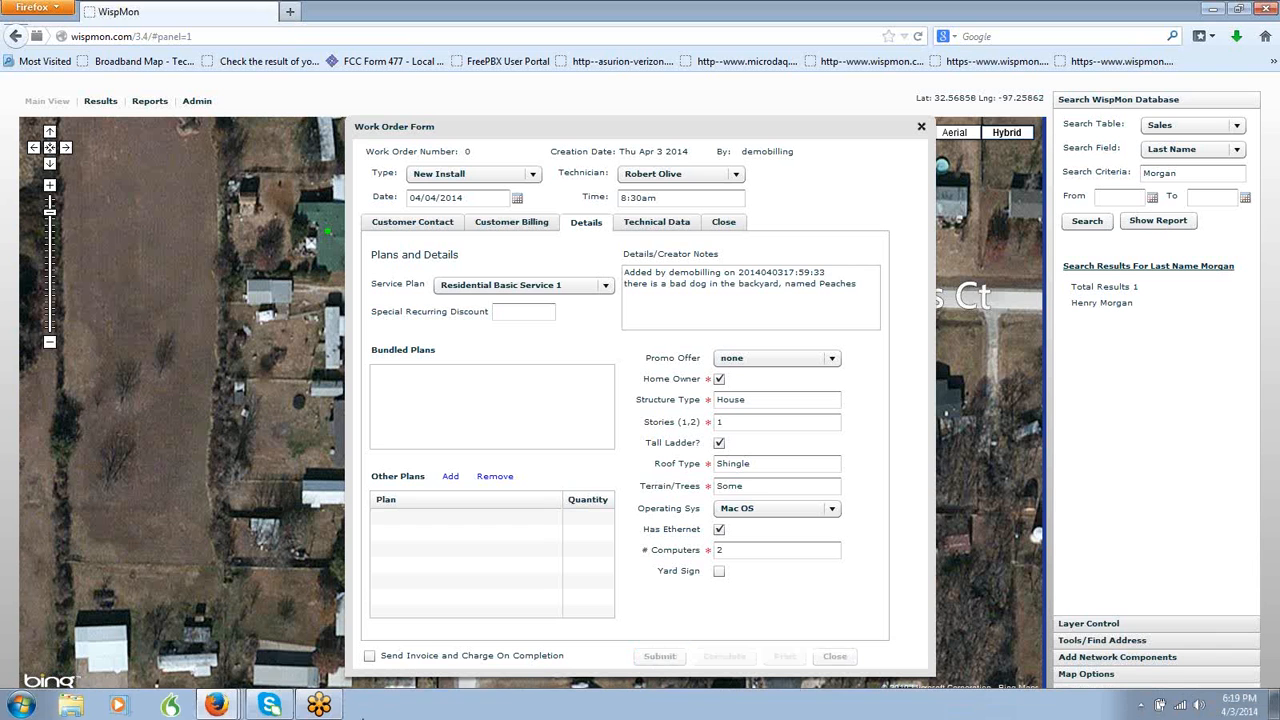
pyautogui.rightClick(228, 706)
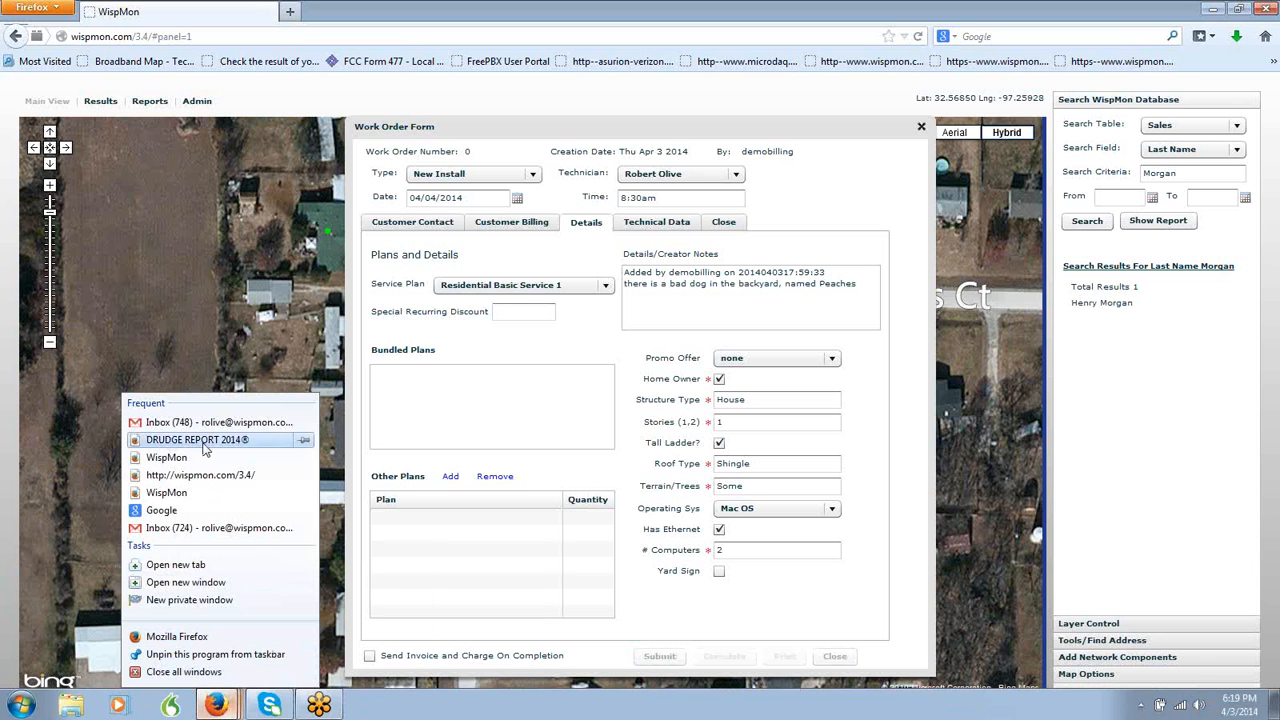
pyautogui.click(212, 640)
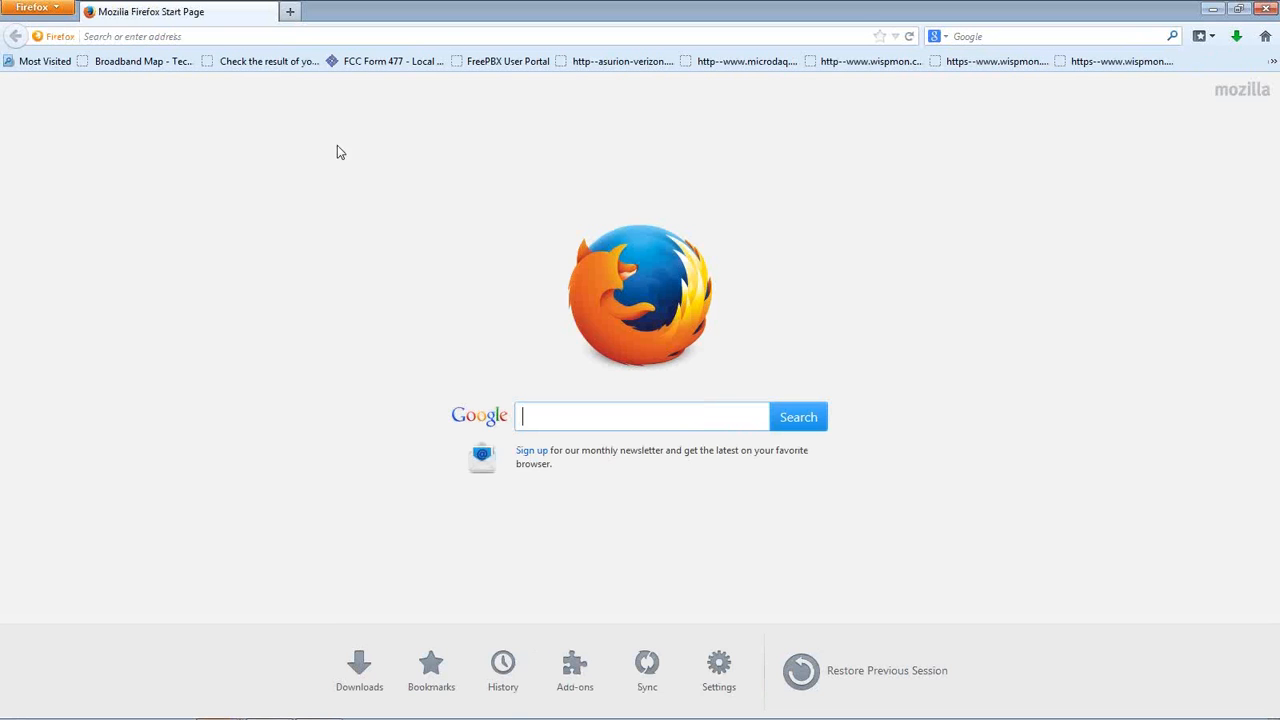
pyautogui.moveTo(522, 12); pyautogui.dragTo(1279, 105)
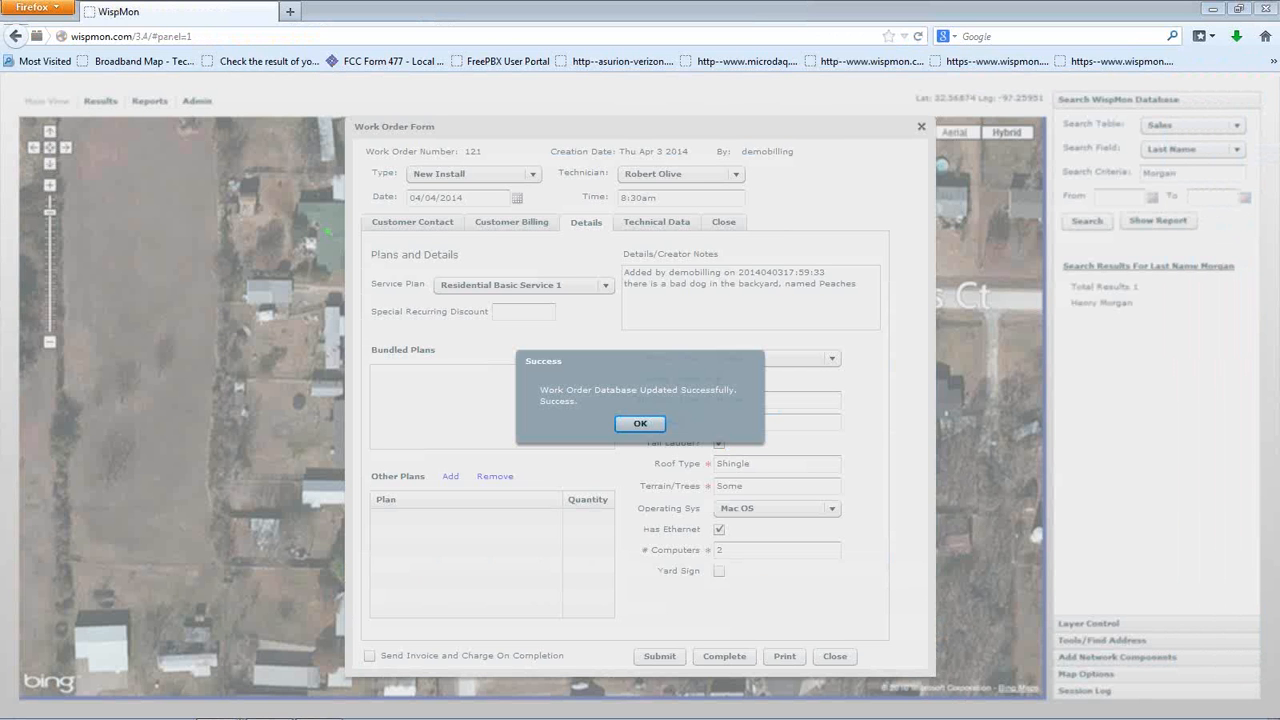
# In maximized Gmail, read the Installation Scheduled email for 04/04/2014 8:30am and return to the inbox
pyautogui.moveTo(1279, 60); pyautogui.dragTo(585, 103)
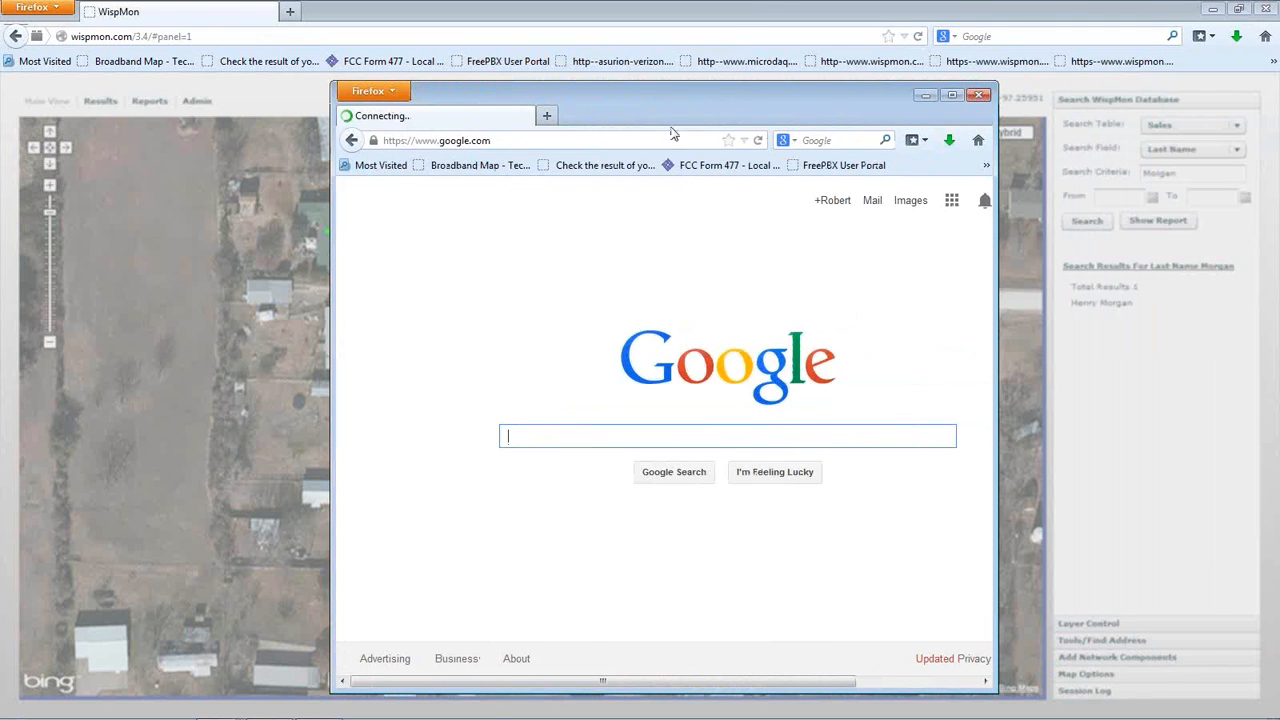
pyautogui.click(869, 203)
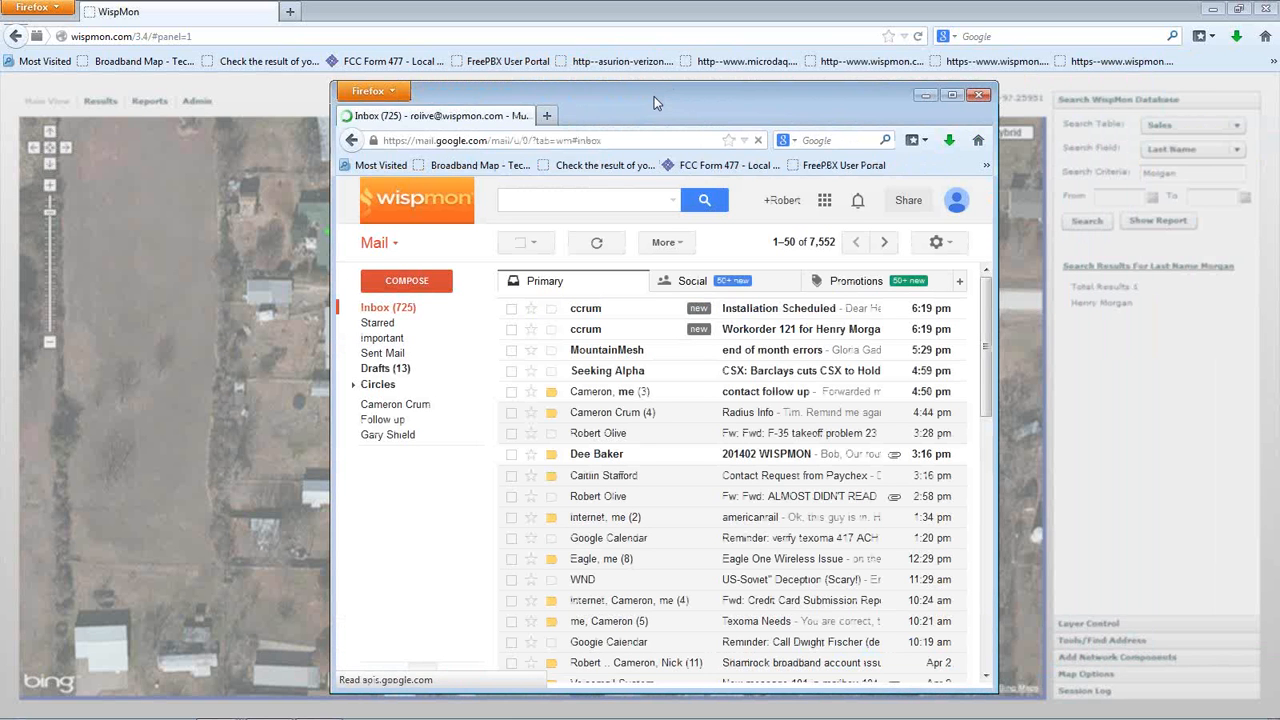
pyautogui.click(955, 96)
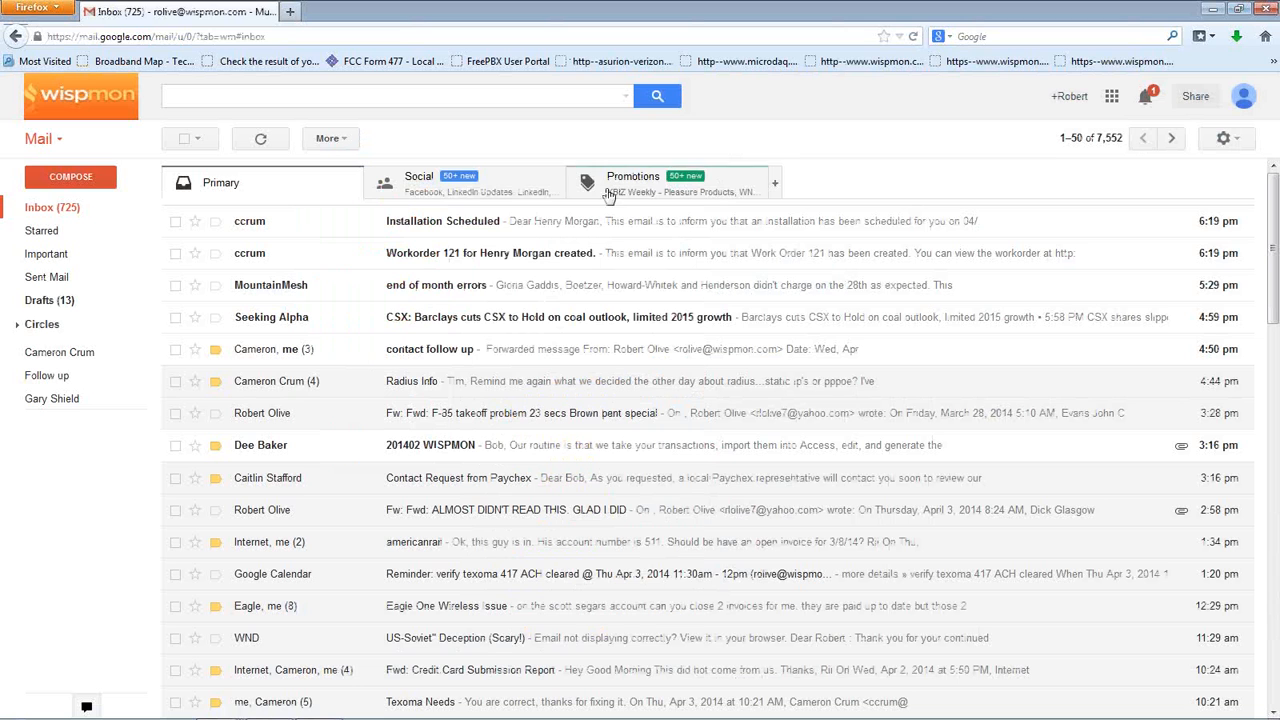
pyautogui.click(448, 229)
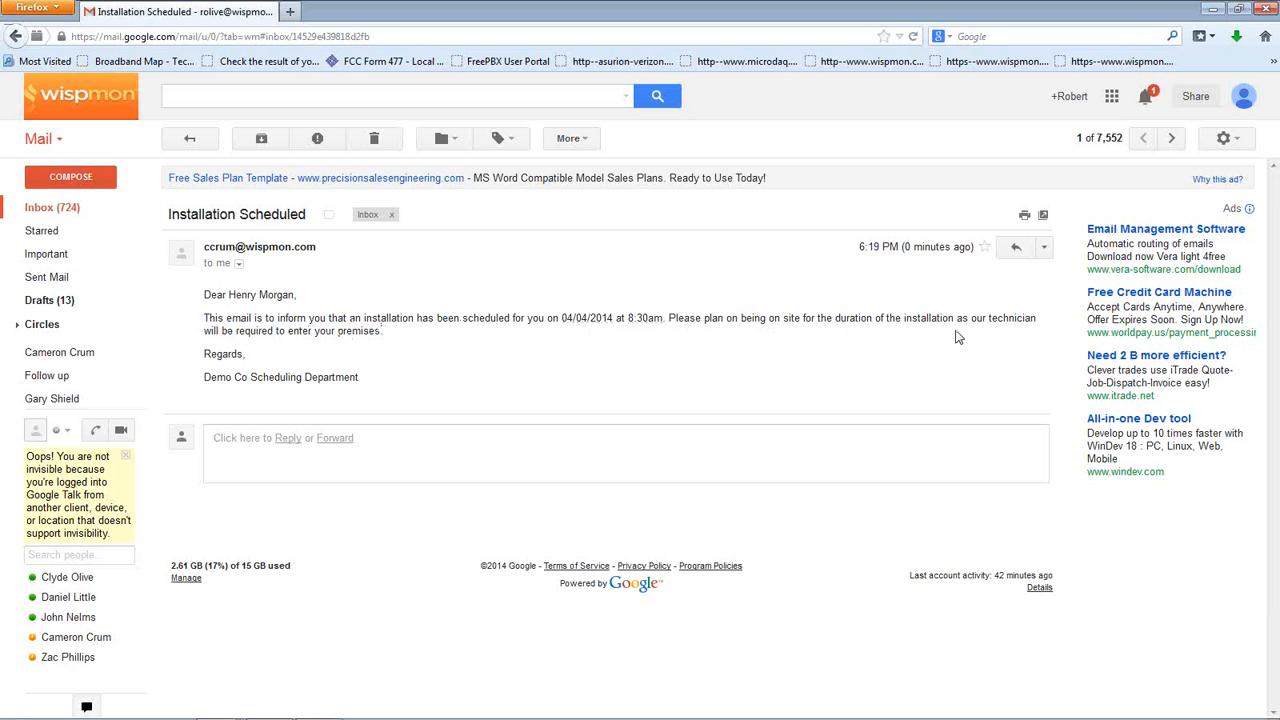
pyautogui.click(190, 140)
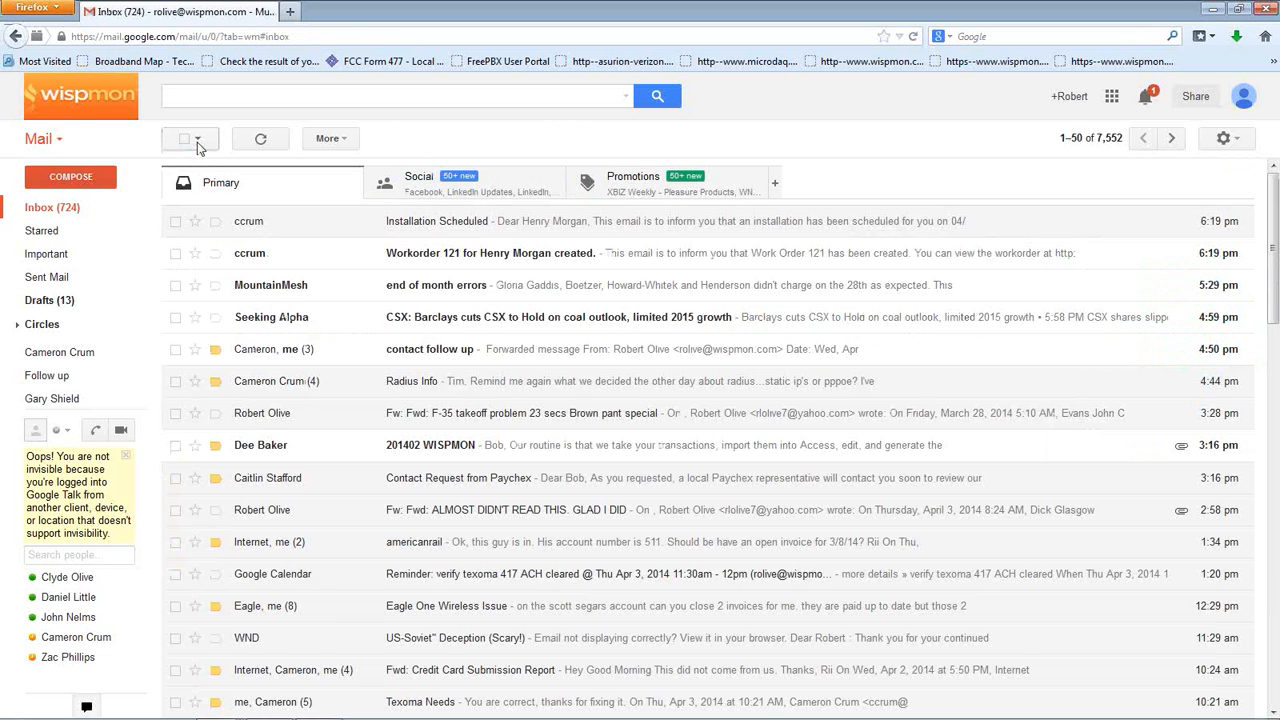
# Open the 'Workorder 121 created' email and follow its makeworkorder link to the printable page
pyautogui.click(512, 257)
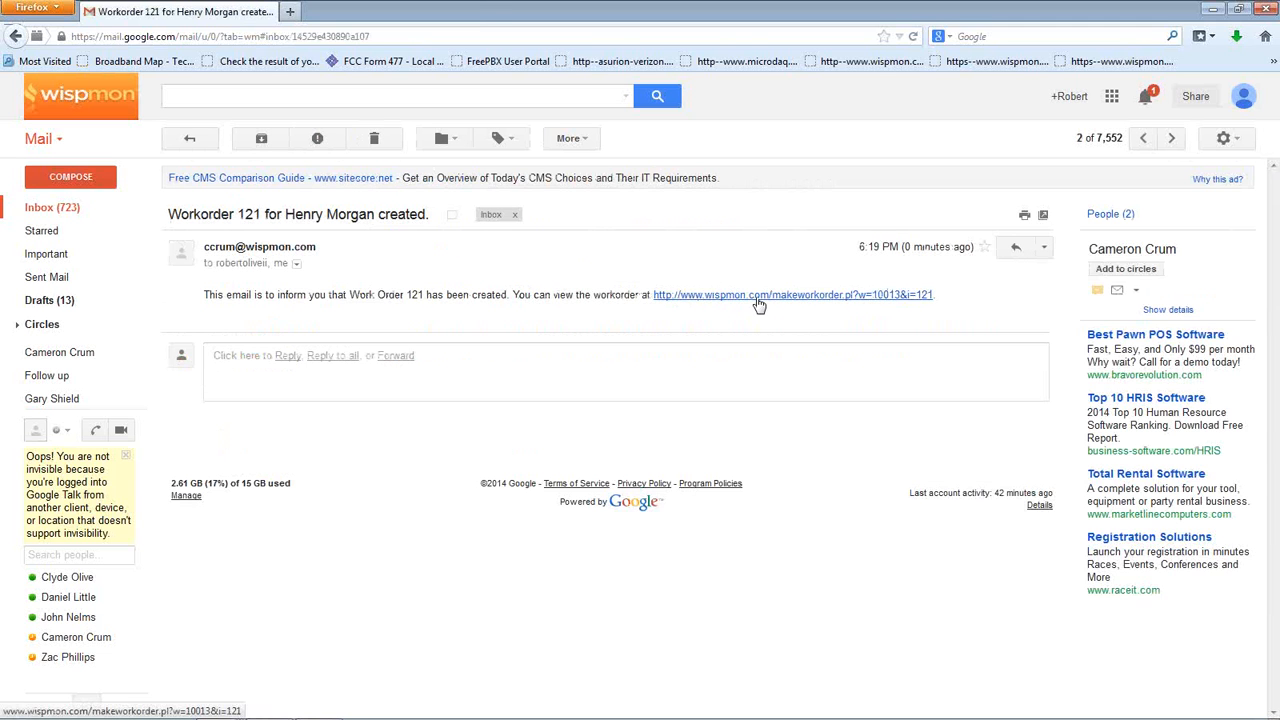
pyautogui.click(758, 295)
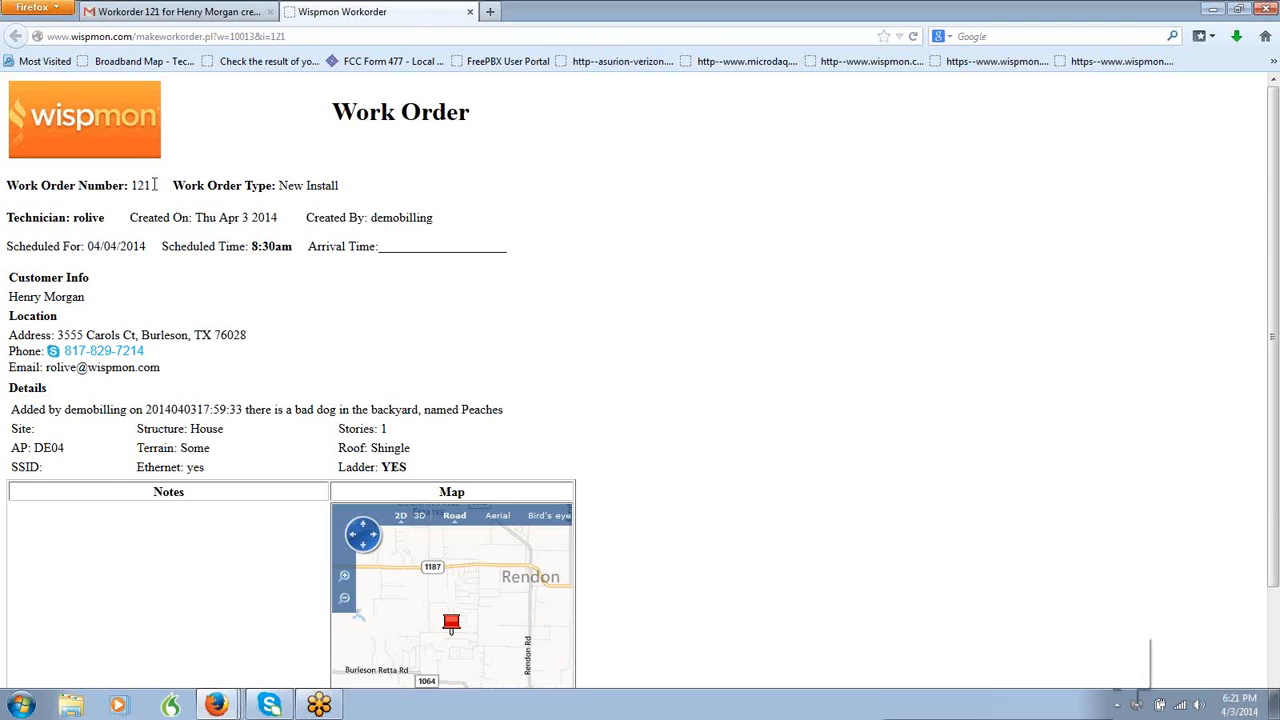
# Highlight work order number 121, then the note about the bad dog
pyautogui.moveTo(155, 184); pyautogui.dragTo(121, 189)
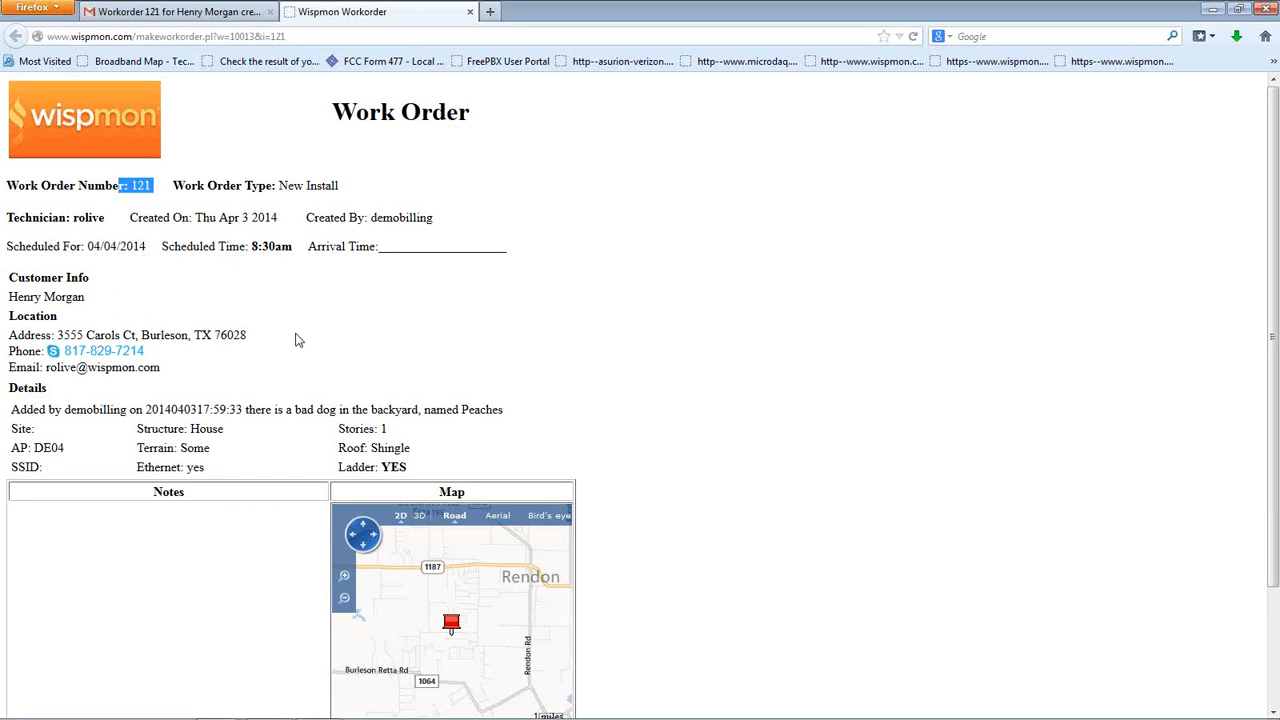
pyautogui.click(389, 337)
pyautogui.scroll(-3, 297, 296)
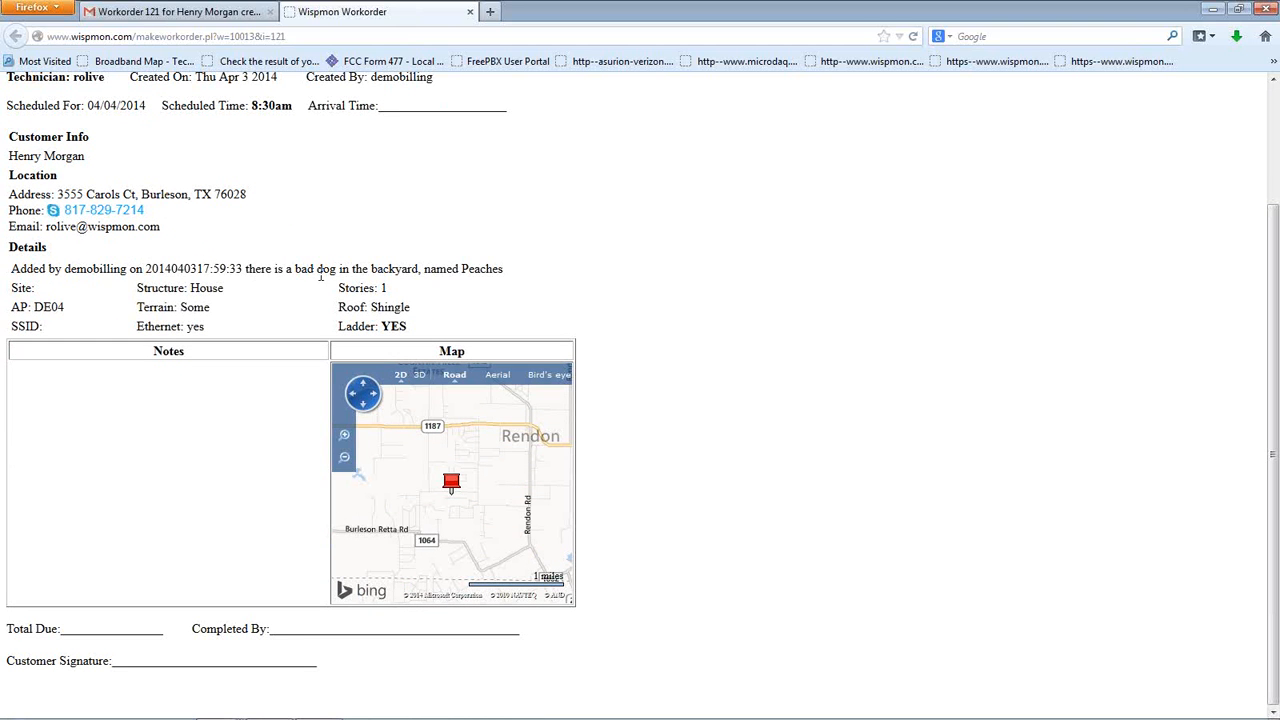
pyautogui.moveTo(247, 267); pyautogui.dragTo(604, 257)
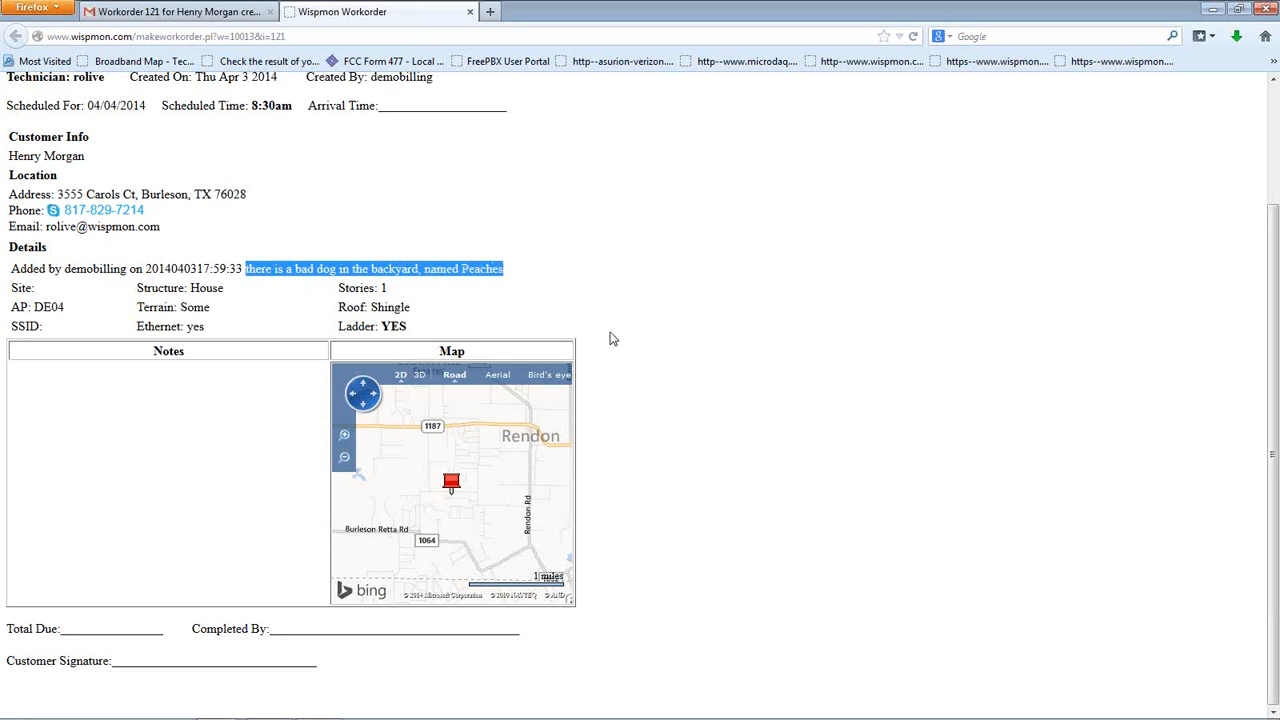
# Switch the work order map to Aerial, zoom in on the house, and view it in Bird's eye
pyautogui.click(498, 375)
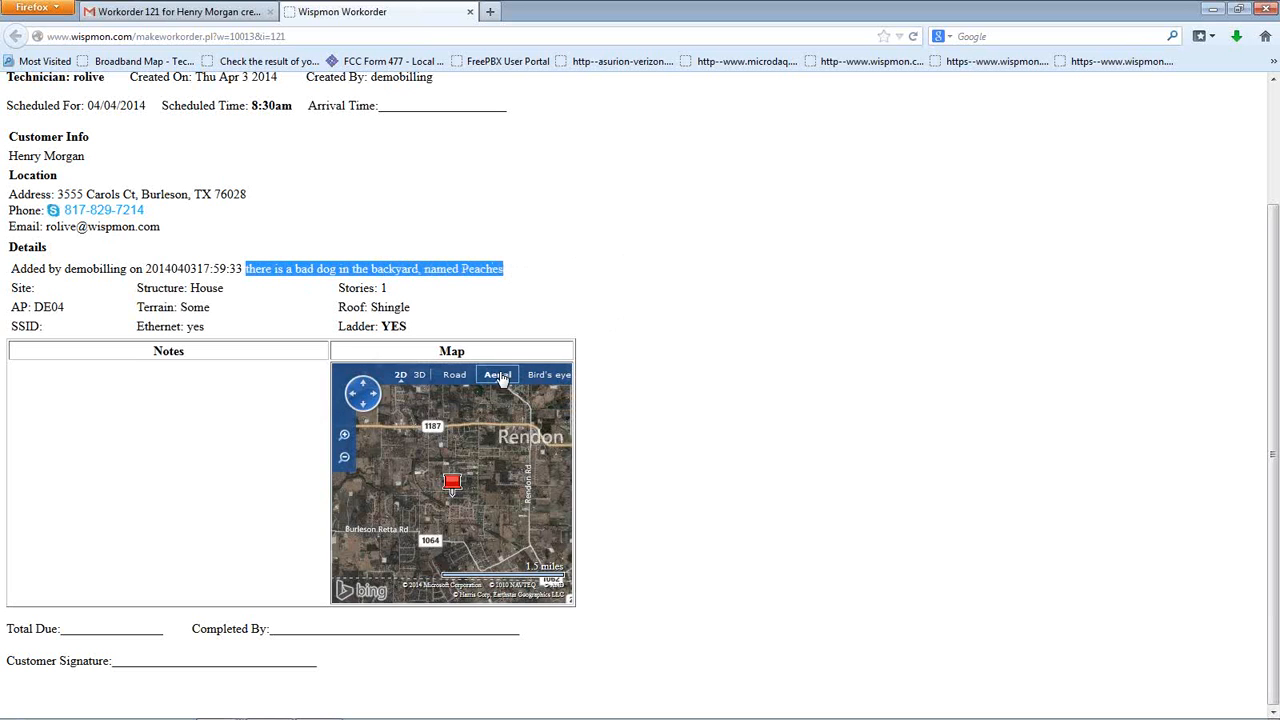
pyautogui.click(344, 437)
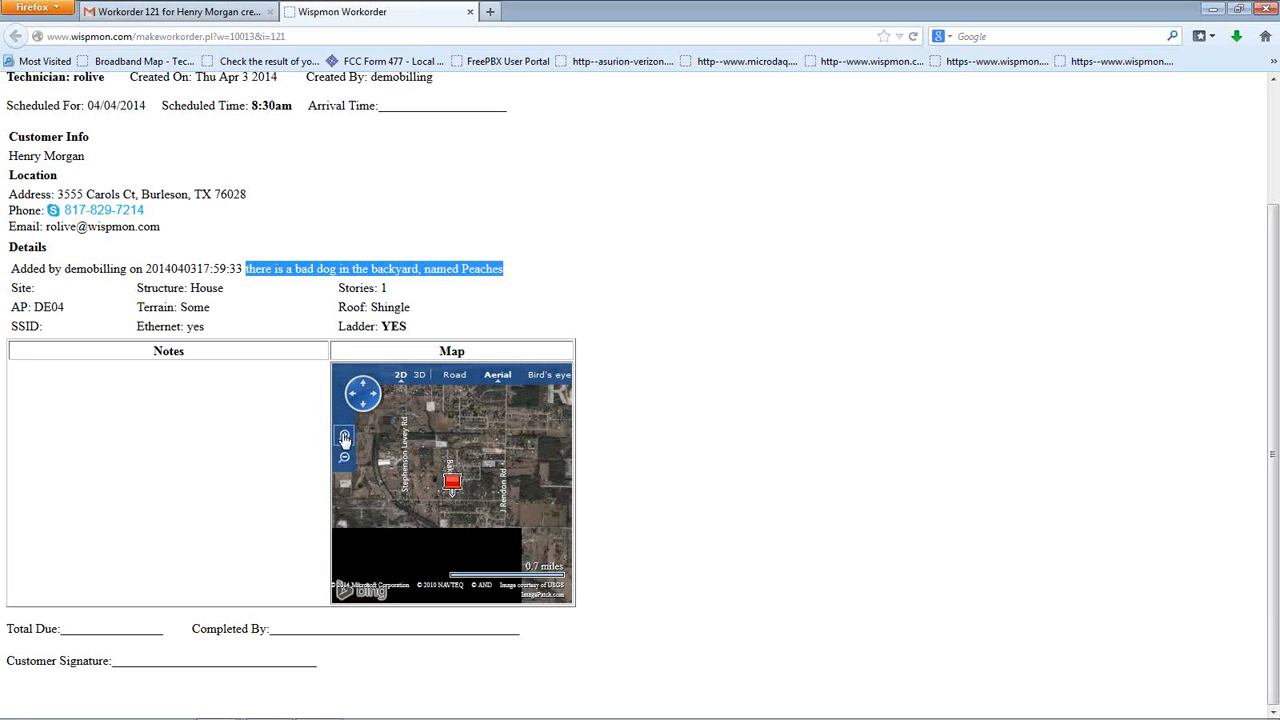
pyautogui.click(533, 381)
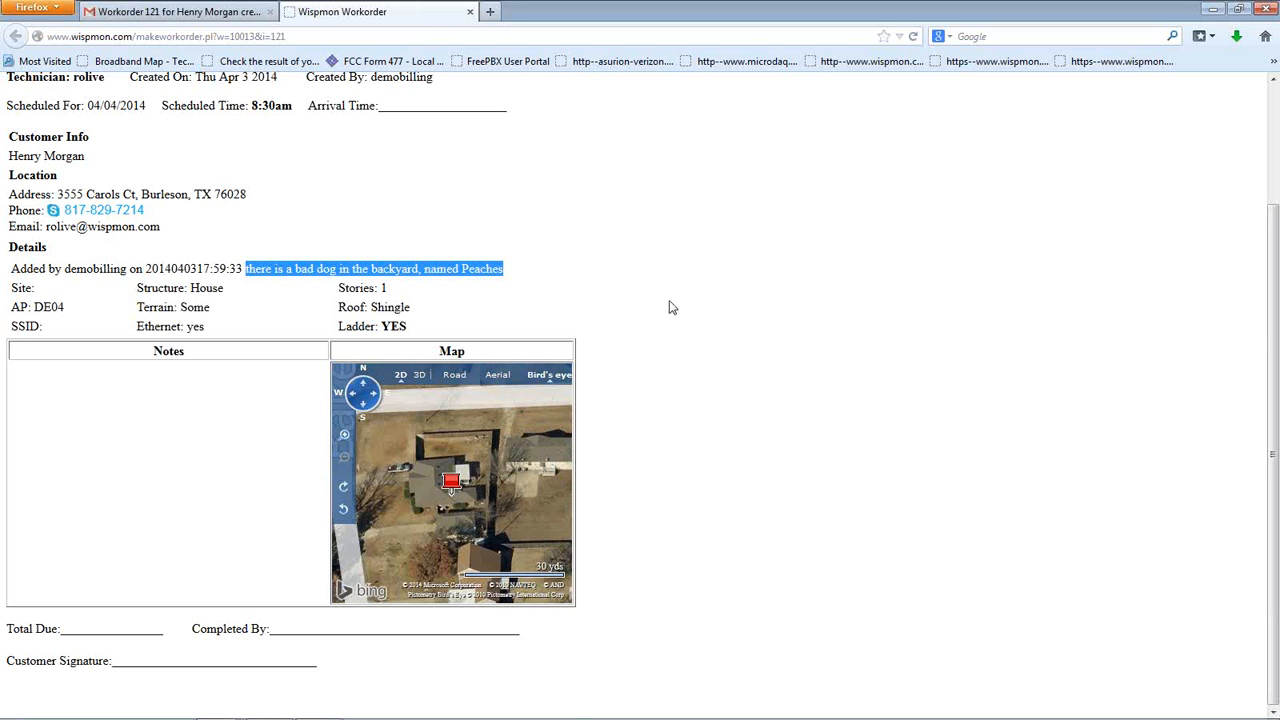
pyautogui.scroll(3, 671, 306)
pyautogui.scroll(-3, 671, 307)
pyautogui.scroll(3, 580, 255)
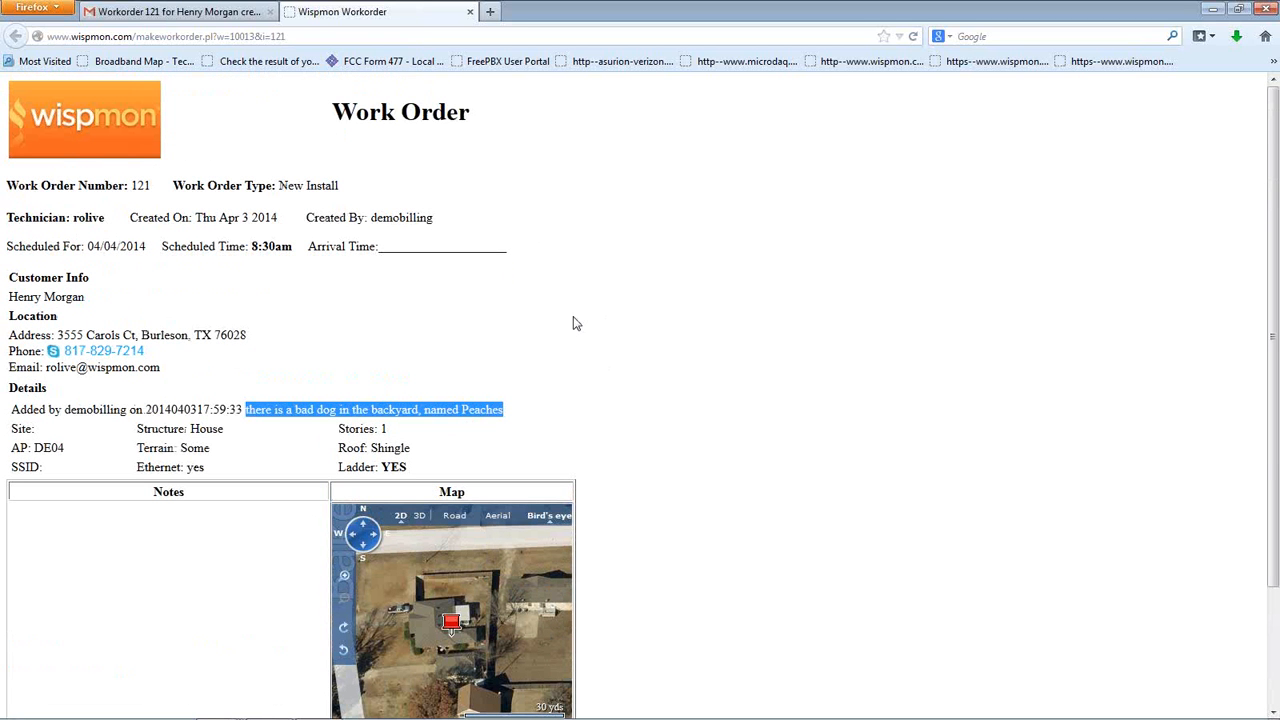
# Close the printable page, minimize Gmail, and dismiss WispMon's successful save message
pyautogui.click(470, 12)
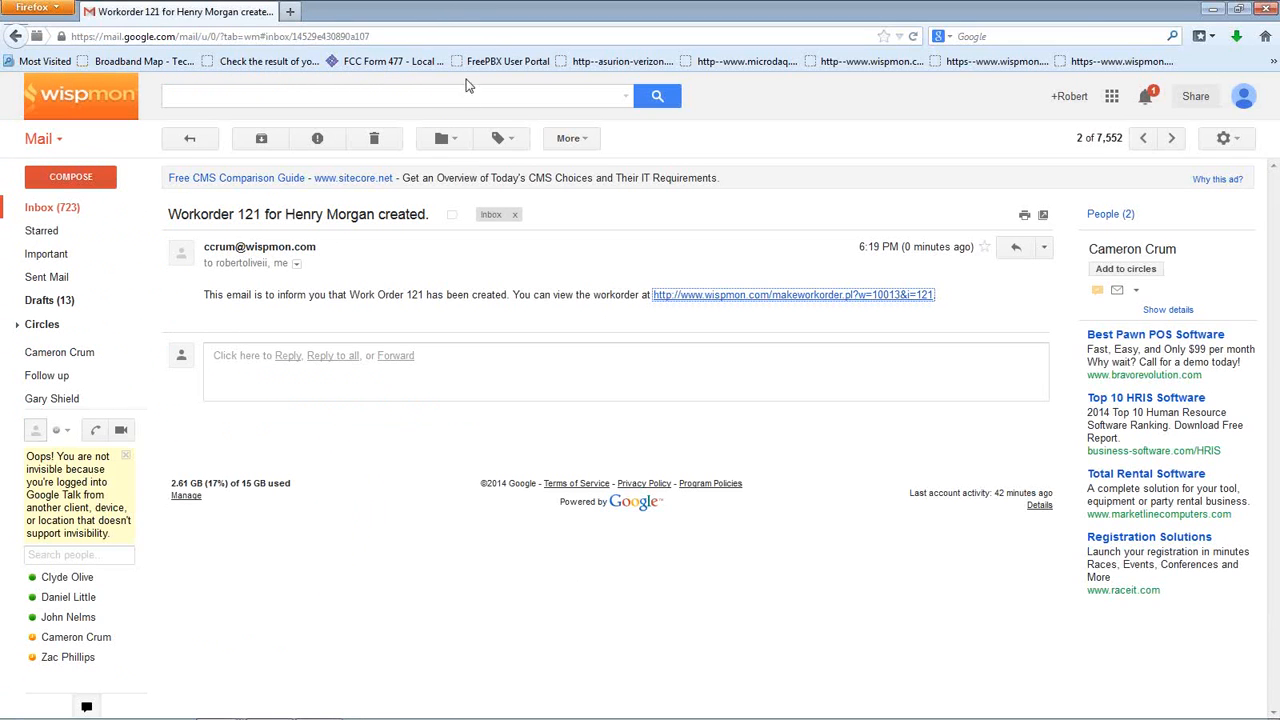
pyautogui.click(1212, 10)
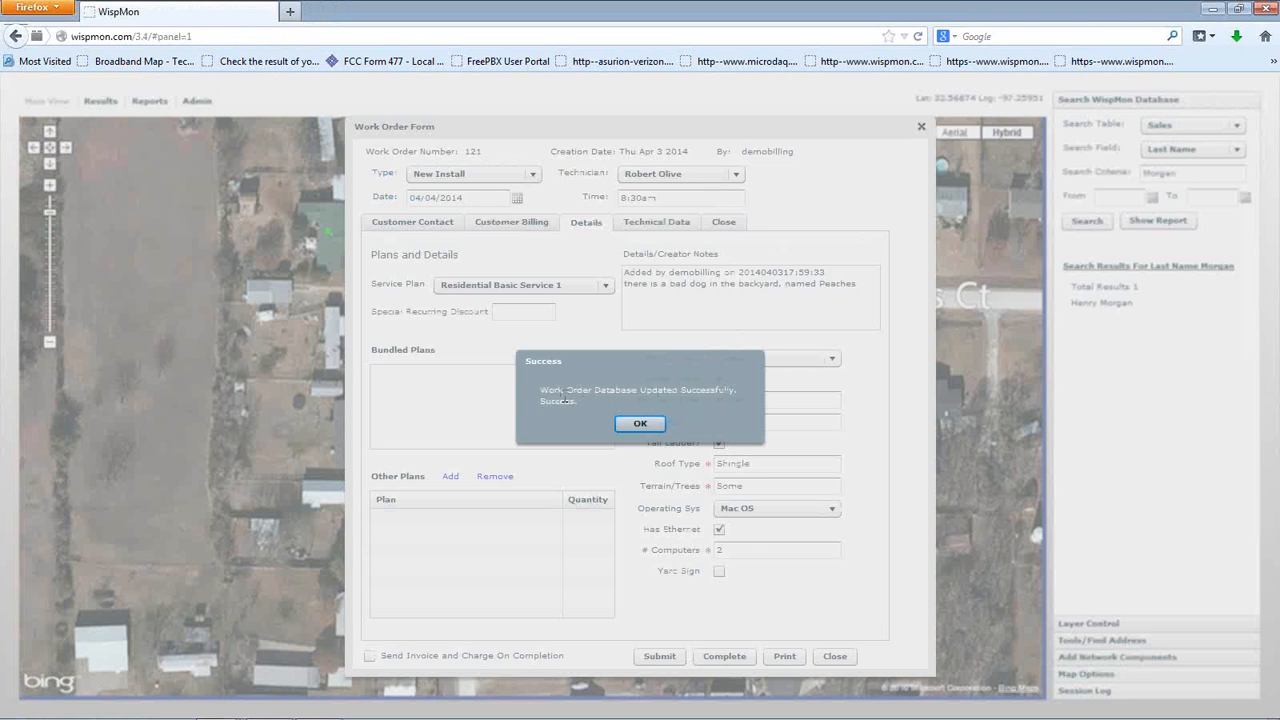
pyautogui.click(640, 424)
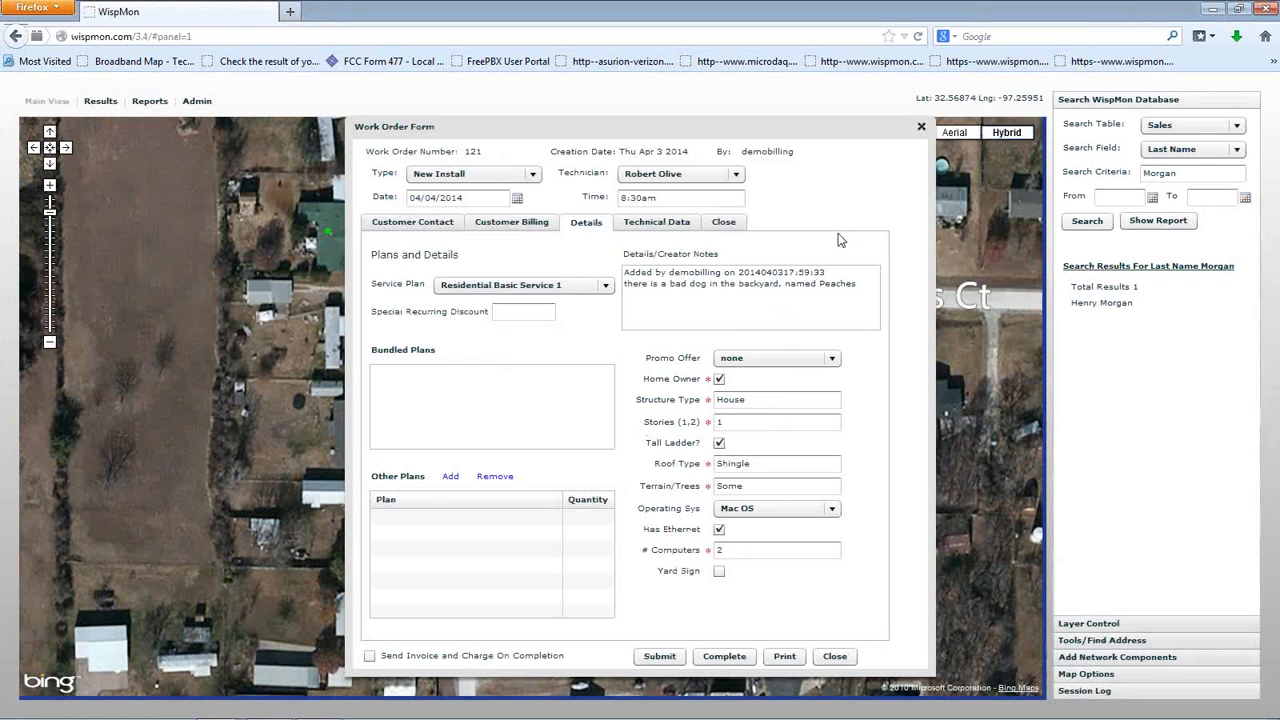